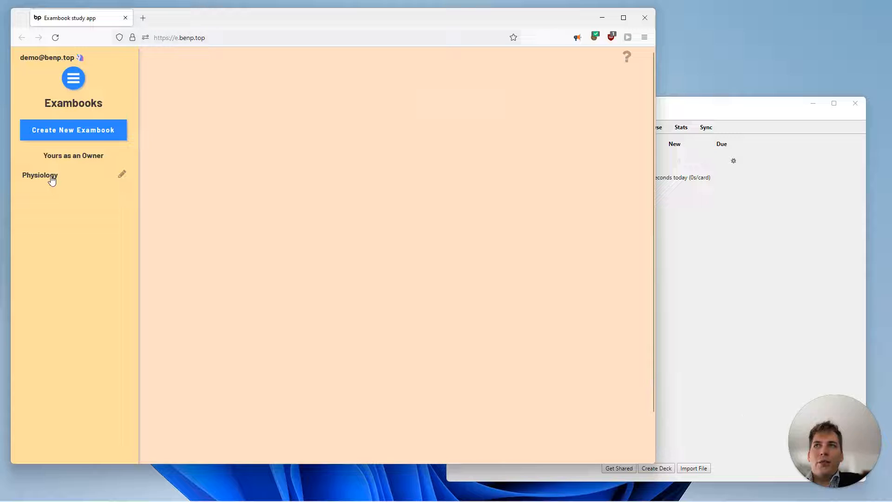
- Open the Physiology exambook and its Q&A sheet named Test
click(40, 175)
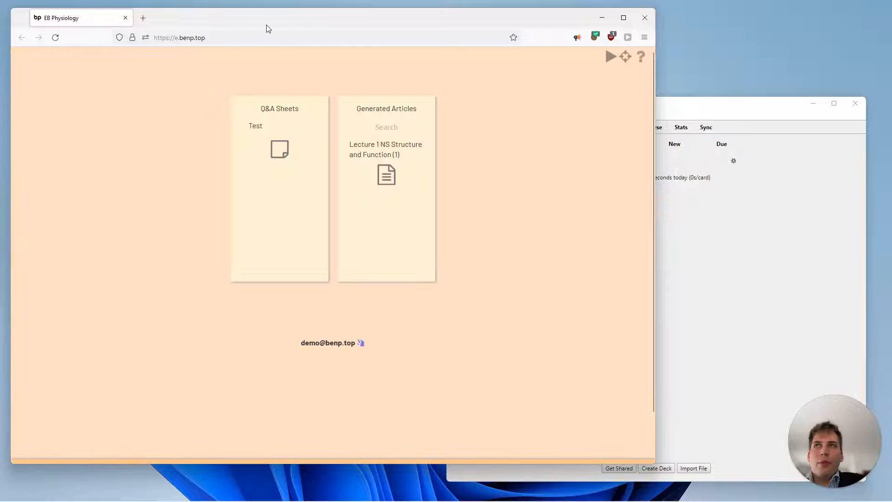
drag(274, 23, 272, 23)
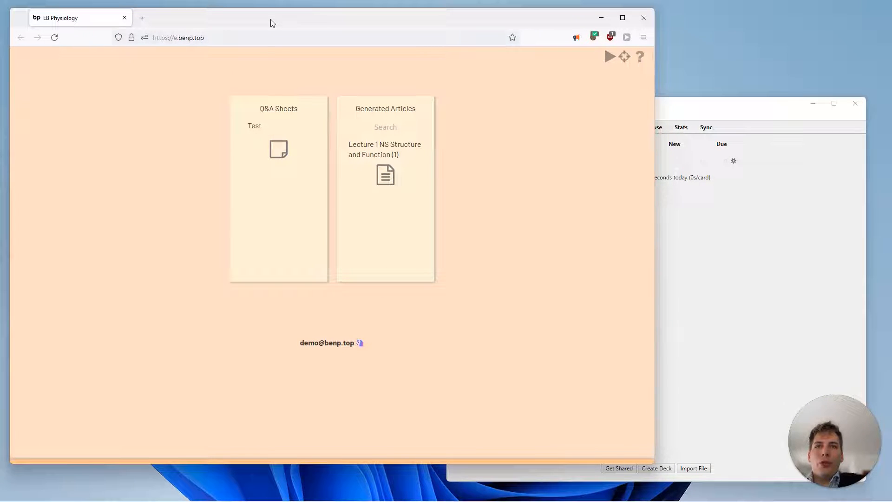
click(255, 126)
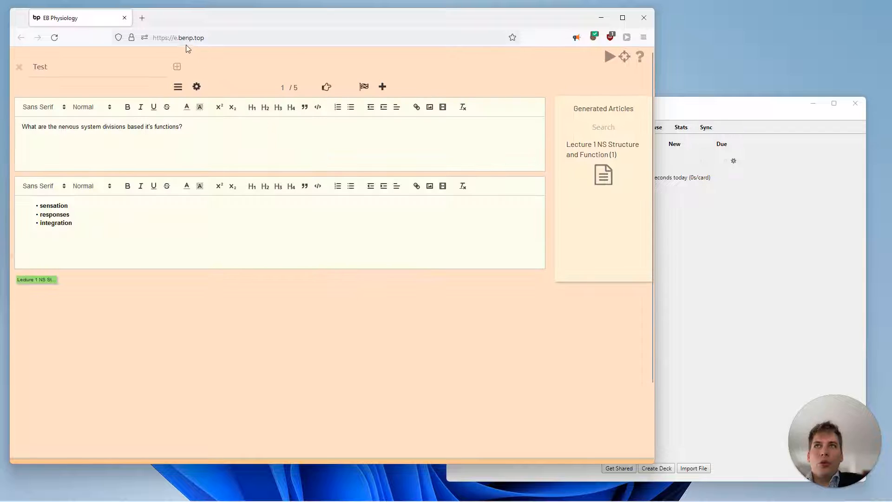
click(175, 39)
drag(179, 41, 207, 38)
click(207, 38)
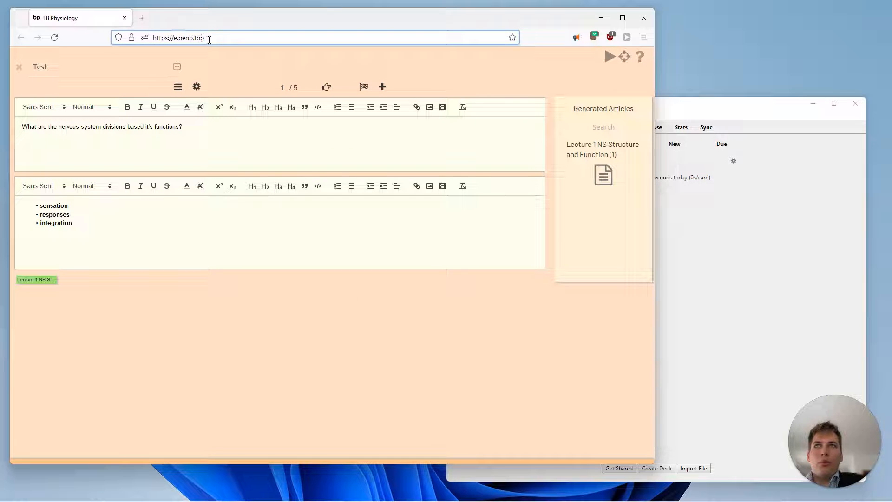
click(294, 330)
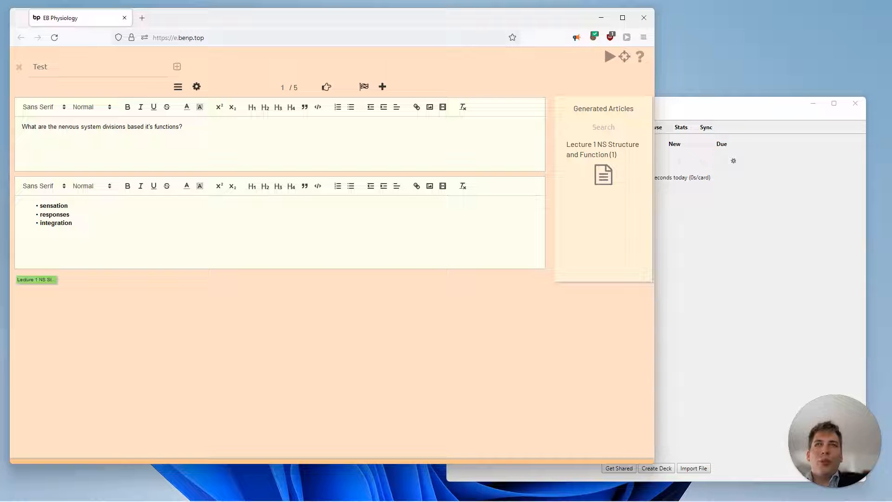
- Switch to Anki and start adding a new flashcard sheet with the EXAMBOOK e.benp.top add-on
click(700, 276)
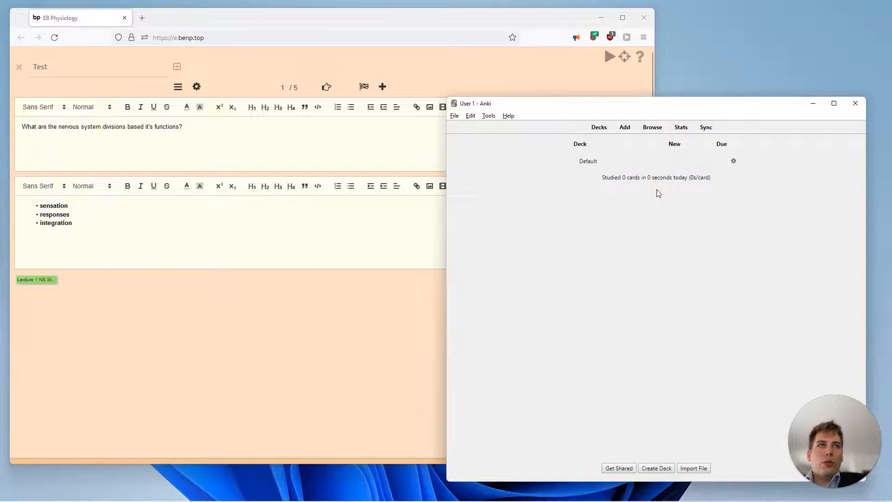
click(489, 117)
mouse_move(576, 242)
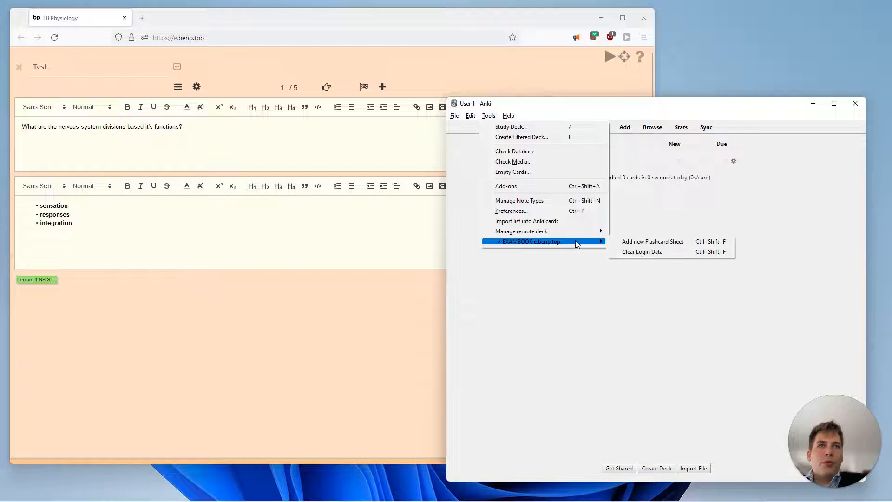
click(636, 242)
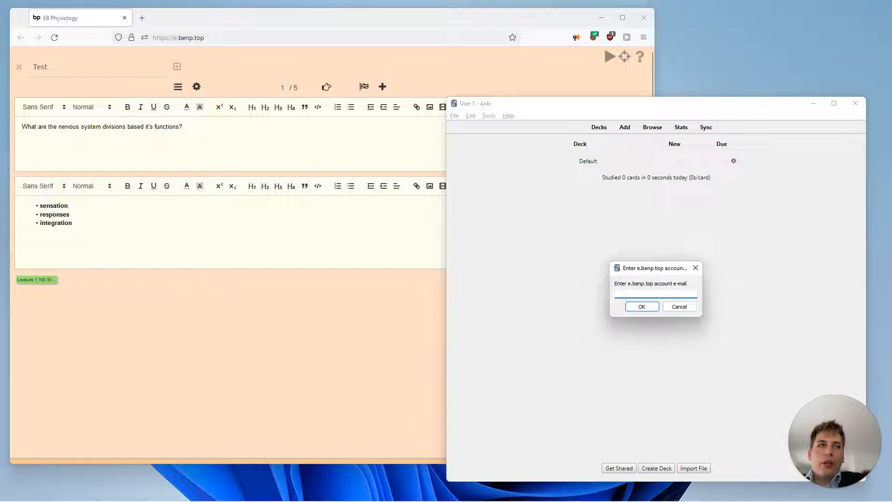
- Switch to the Exambook page in the browser and copy the account e-mail
click(34, 240)
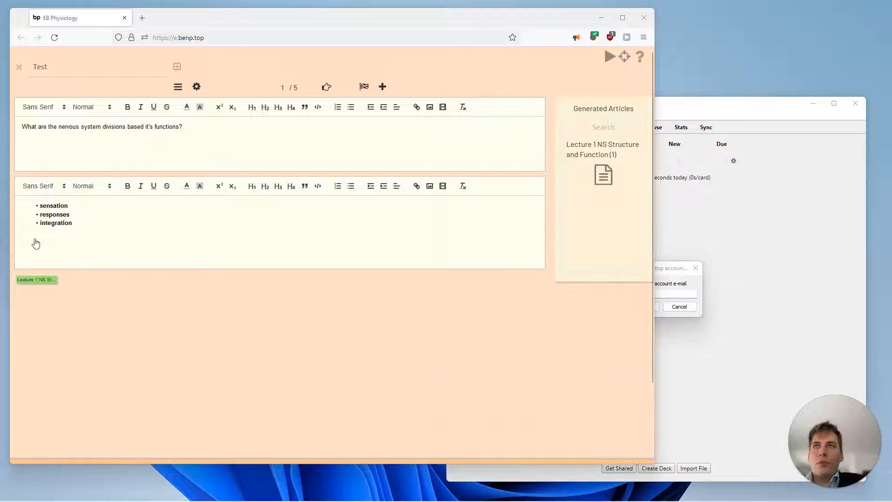
mouse_move(14, 247)
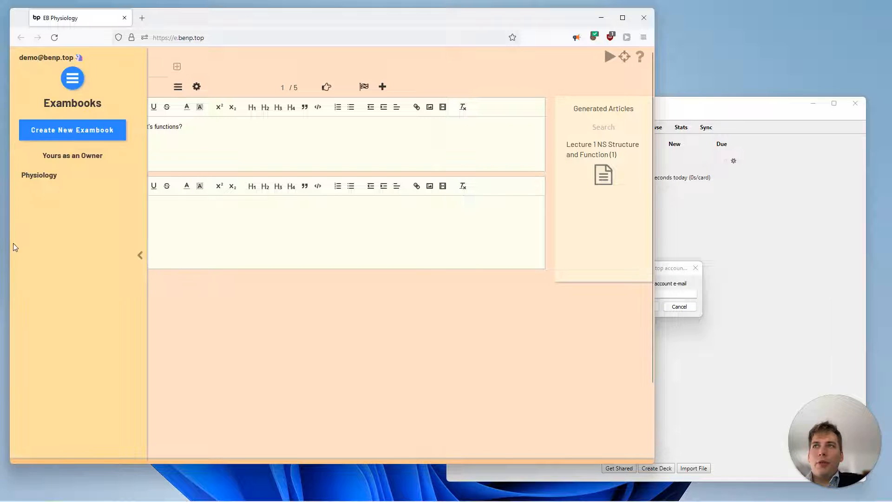
drag(19, 58, 74, 58)
key(ctrl+c)
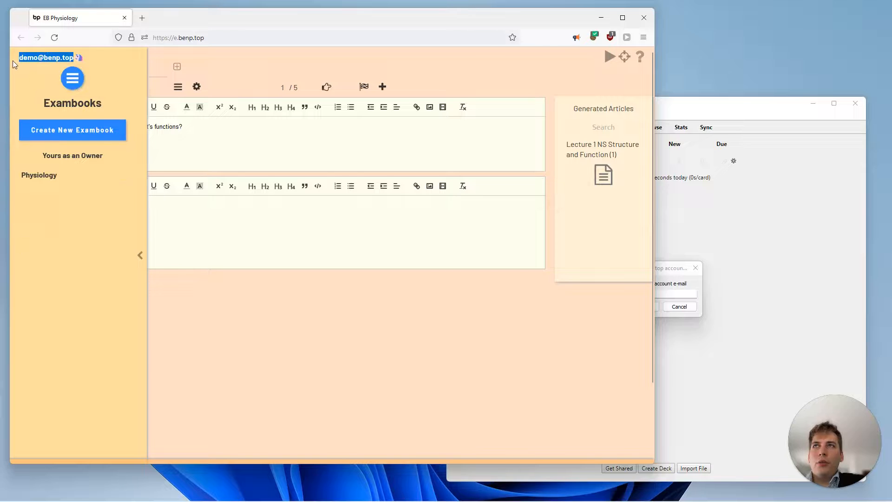
- Return to Anki and sign in to e.benp.top with the copied account e-mail and the account password
click(740, 290)
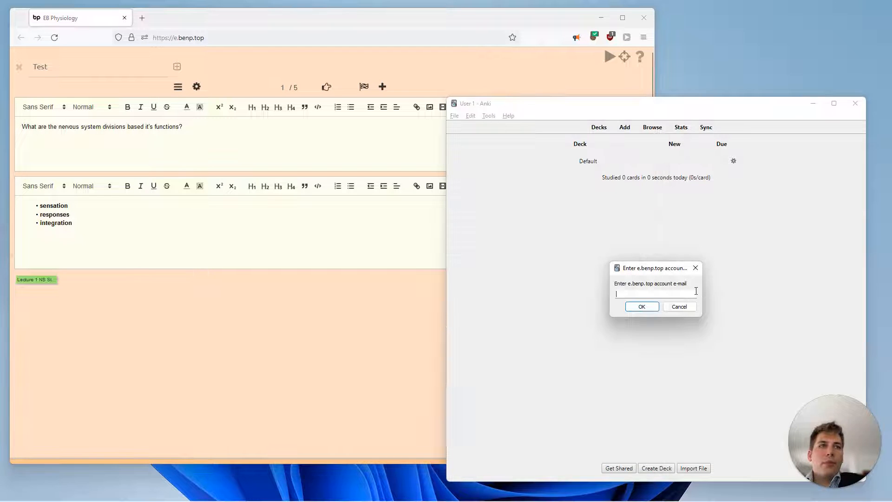
click(688, 292)
key(ctrl+v)
click(642, 306)
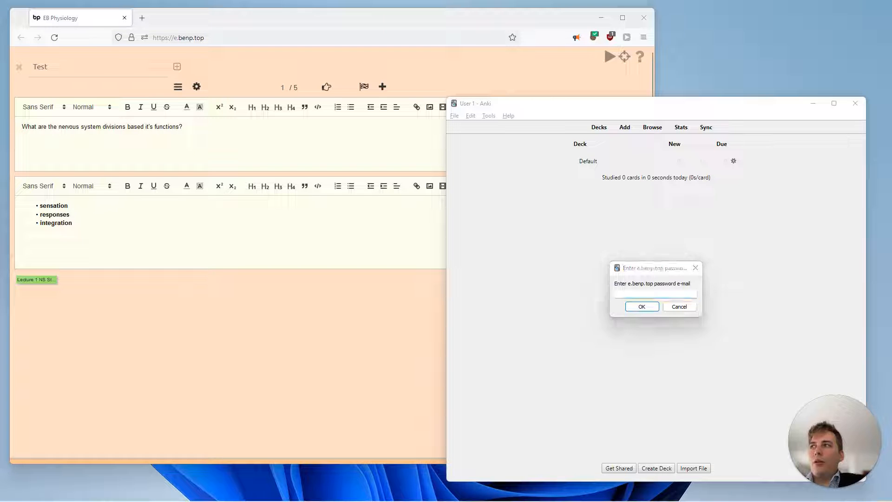
key(ctrl+v)
click(632, 306)
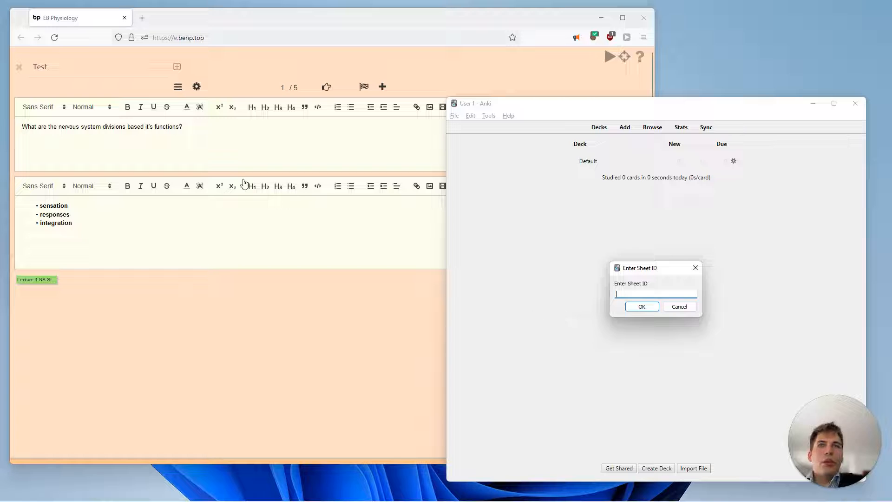
- Back in the browser, reopen the Test sheet from the Physiology exambook and copy its sheet ID
click(197, 370)
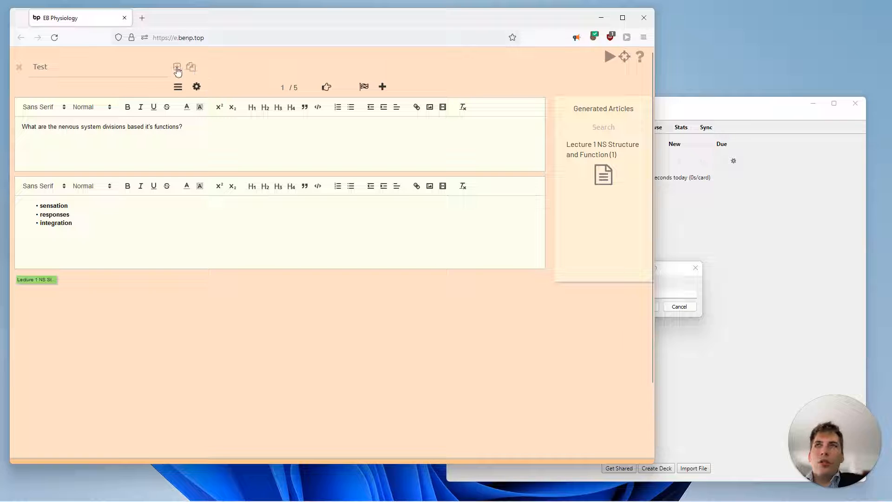
click(19, 67)
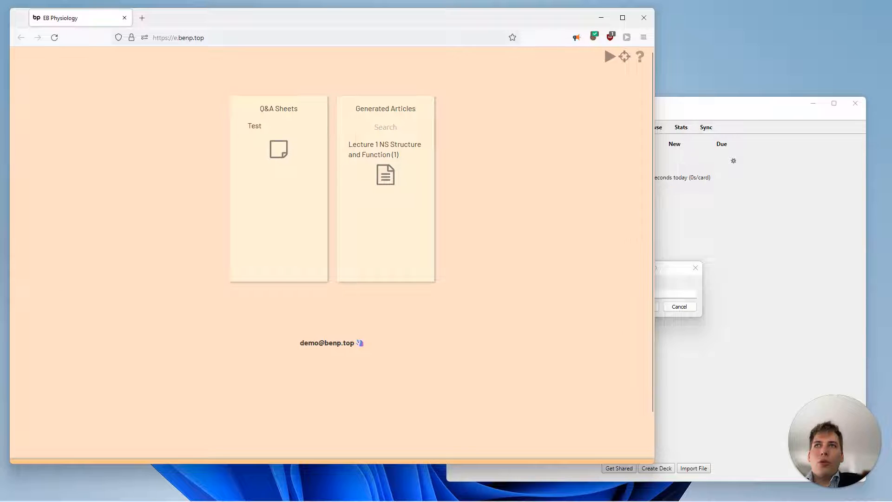
mouse_move(14, 155)
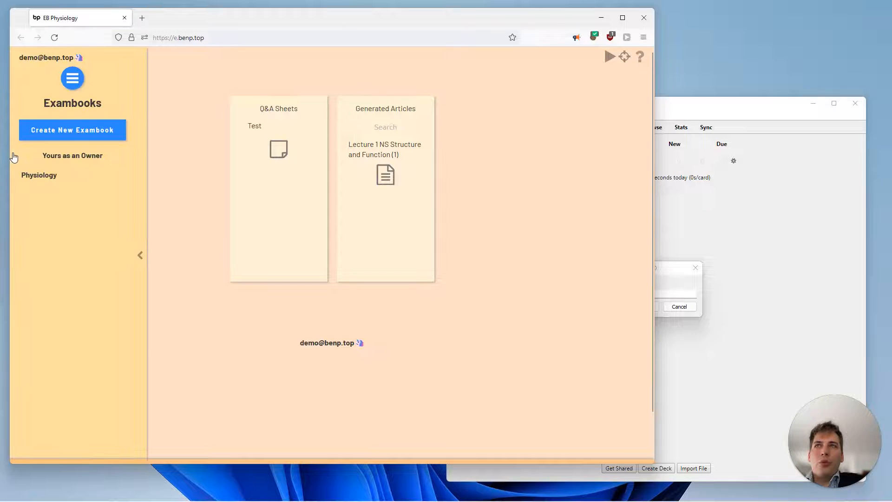
click(44, 181)
drag(258, 128, 264, 128)
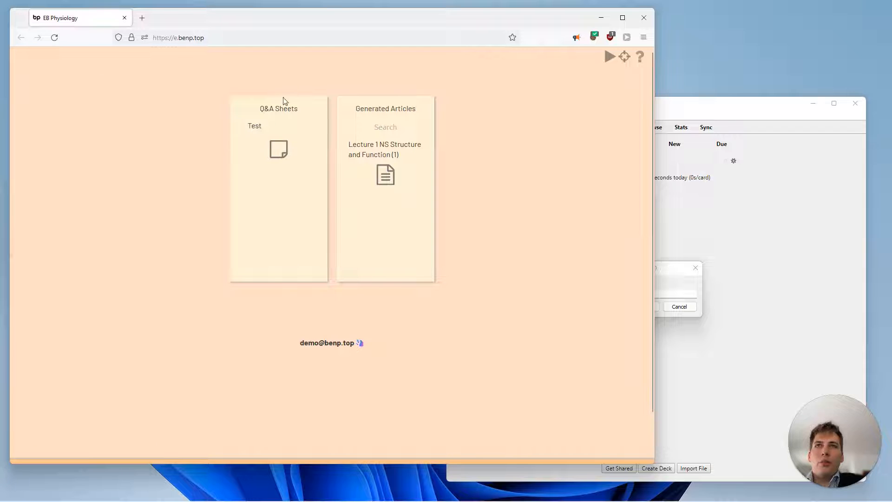
click(255, 126)
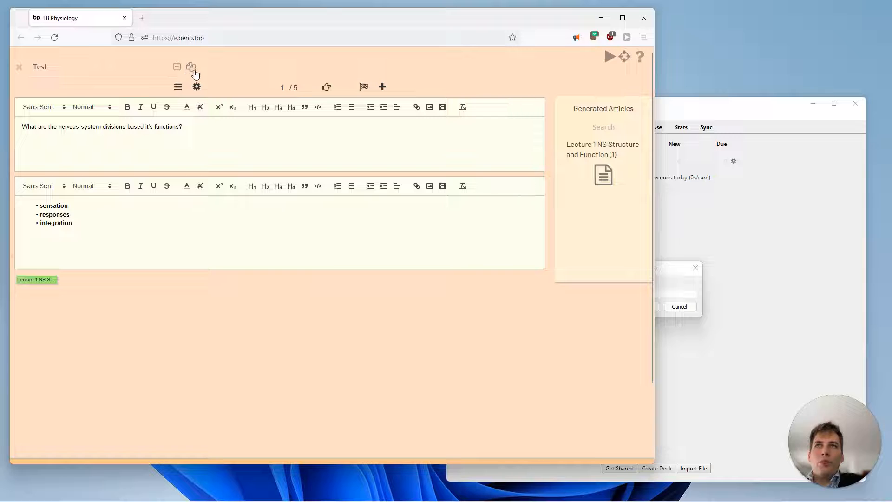
- Paste the copied sheet ID into Anki's sheet ID prompt and import the flashcards
click(665, 281)
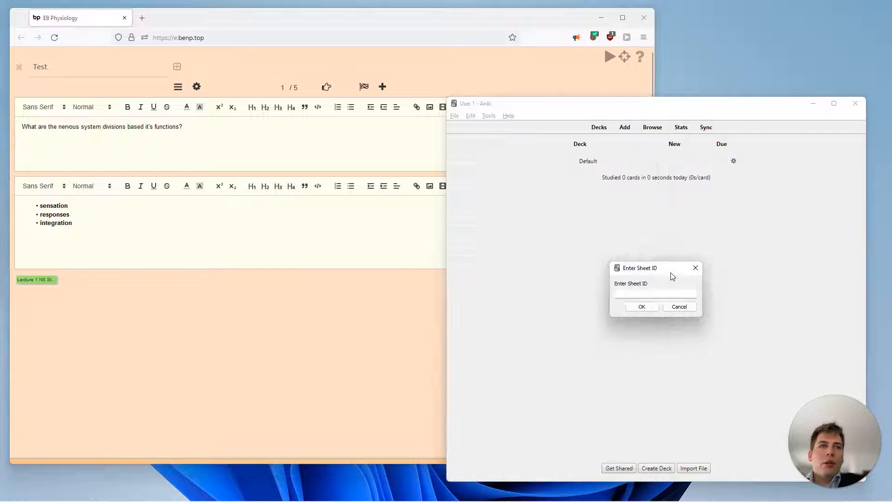
key(ctrl+v)
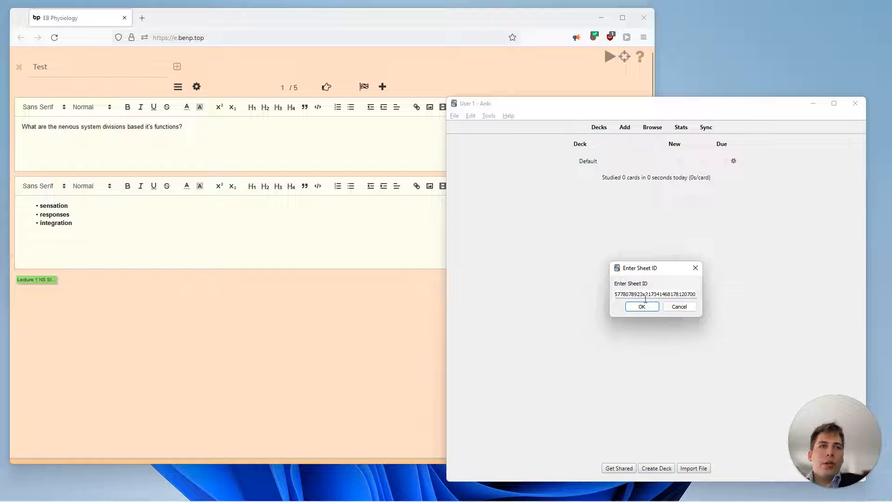
click(641, 308)
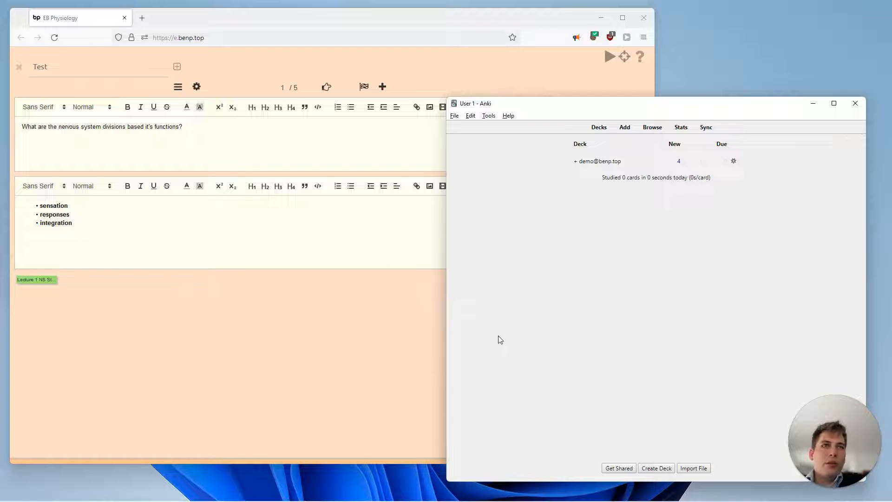
- Open the imported deck, start studying it, and reveal the answer of the first card
click(606, 162)
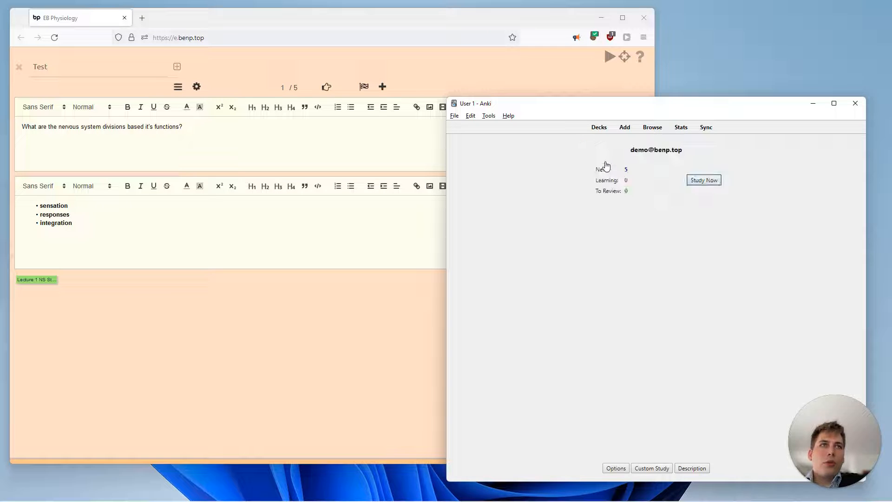
click(599, 128)
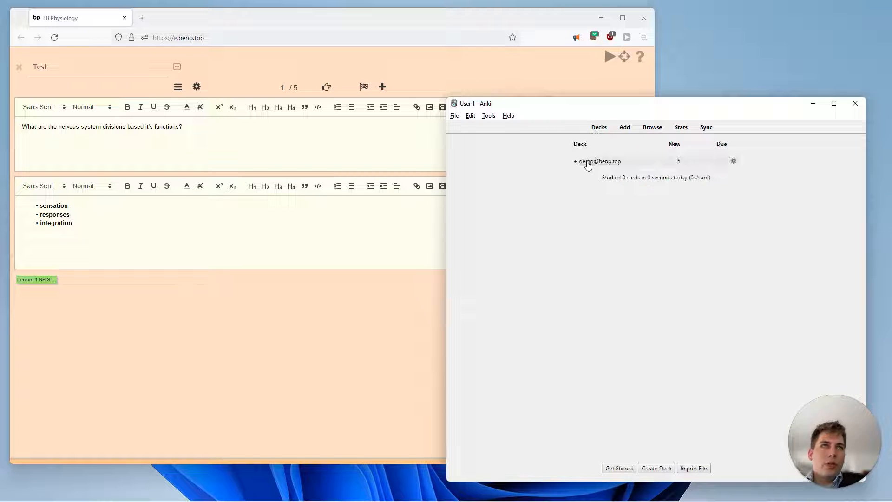
click(589, 161)
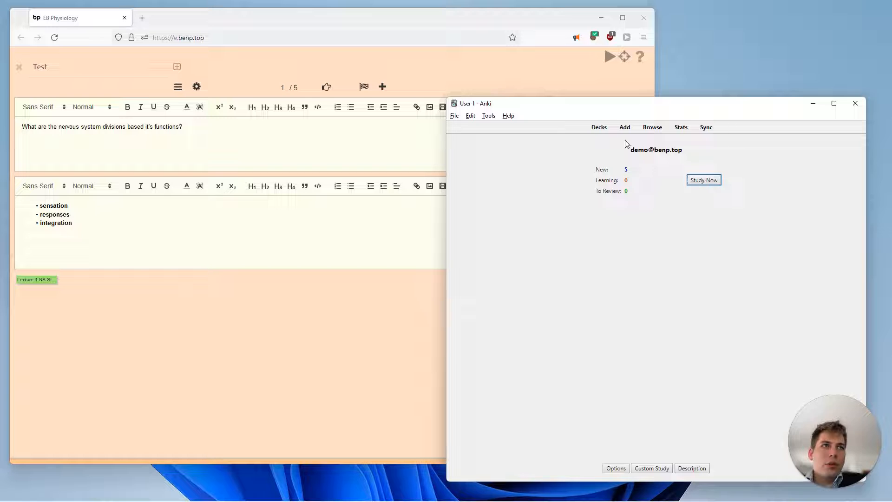
click(700, 181)
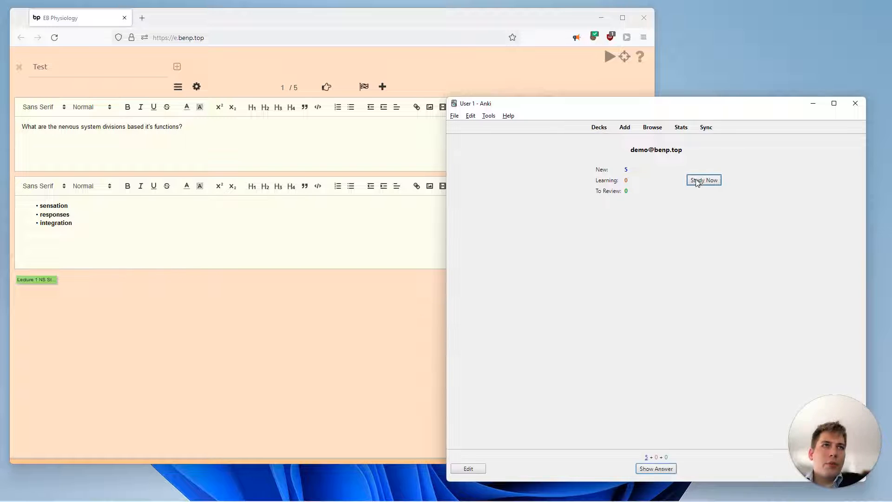
key(space)
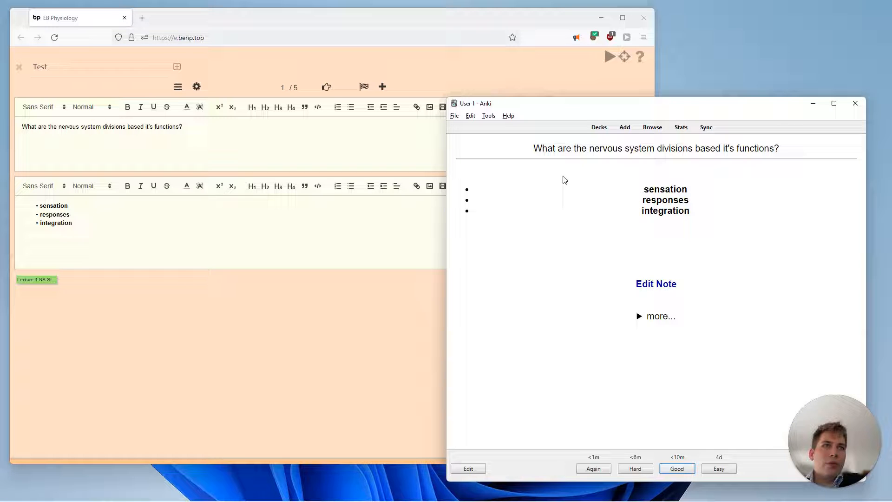
- Expand the card's additional content and examine the linked Lecture 1 NS Structure and Function article
click(643, 317)
click(643, 317)
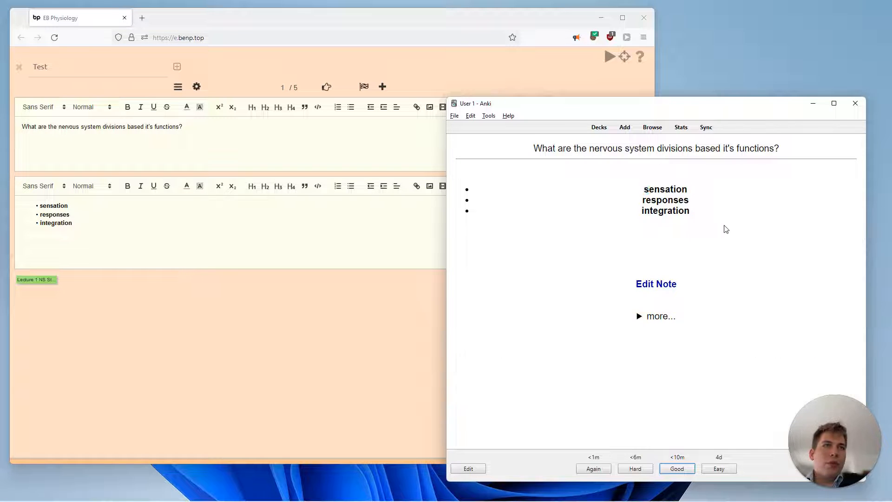
click(643, 316)
scroll(557, 280, down, 4)
scroll(558, 280, down, 4)
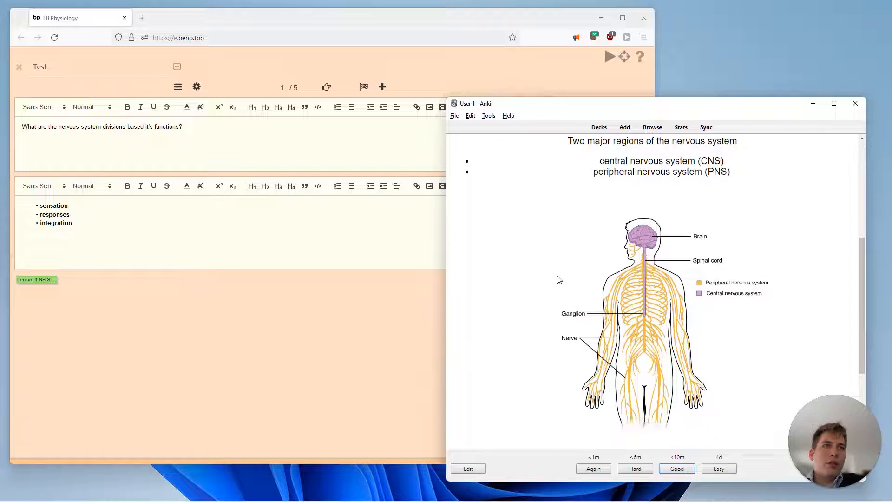
scroll(563, 267, up, 4)
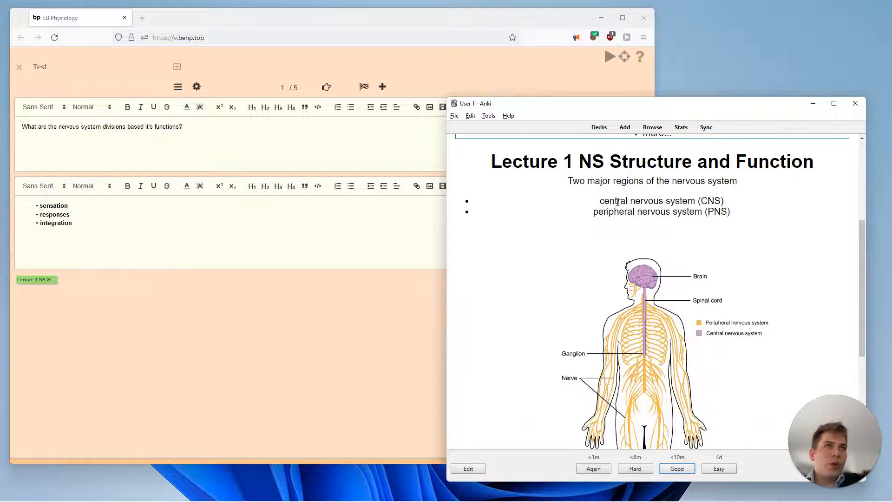
scroll(622, 209, up, 3)
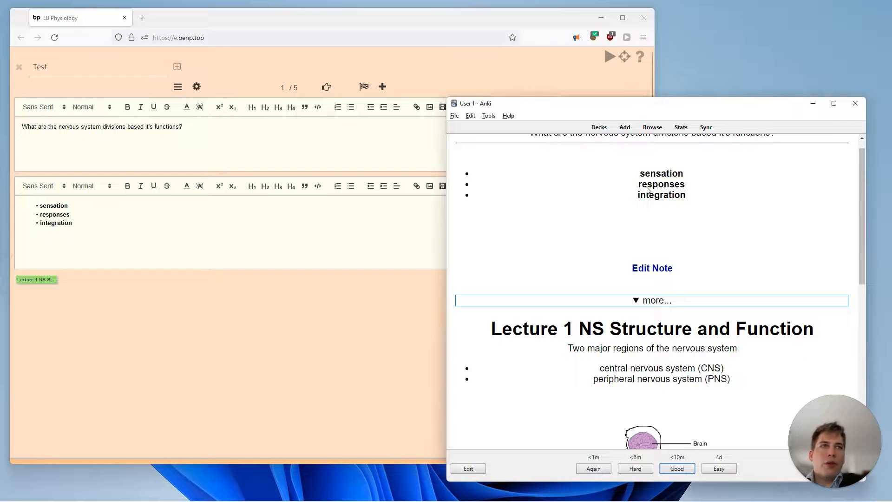
- Compare the card's answer with its source in the Exambook browser window, returning to Anki
drag(646, 187, 683, 206)
click(683, 212)
click(293, 357)
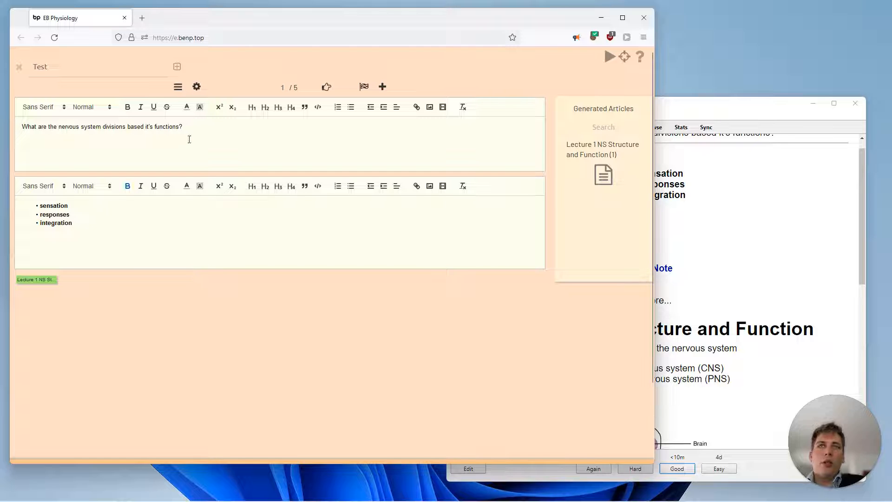
key(alt+Tab)
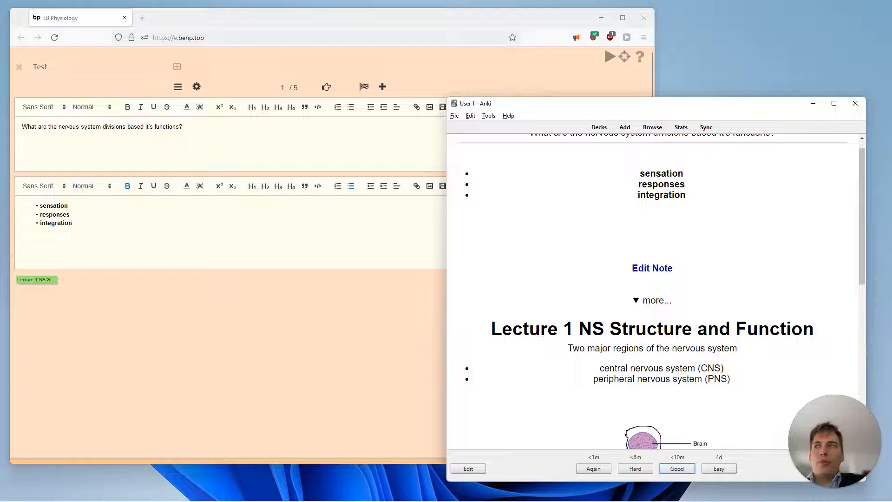
- Collapse the additional lecture content beneath the card's answer
click(637, 301)
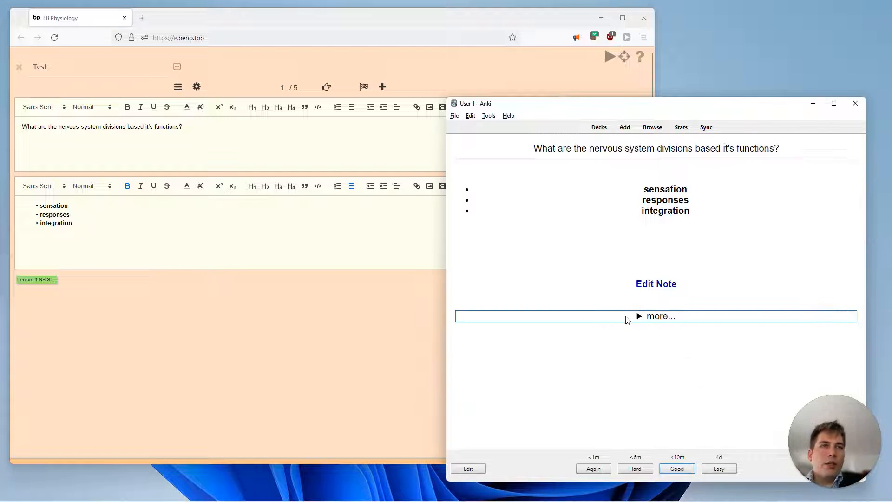
click(639, 316)
click(639, 316)
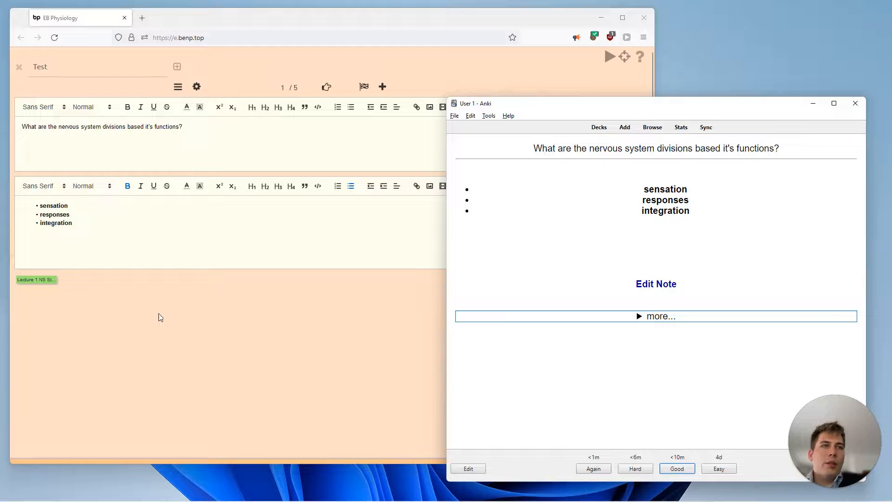
- Expand the card's additional content again, skim the linked lecture text, and collapse it
click(640, 318)
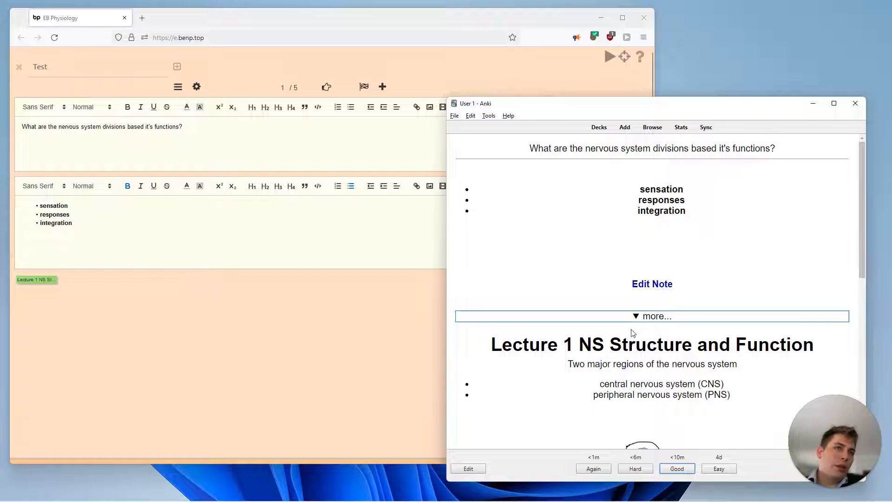
scroll(632, 333, down, 10)
scroll(591, 367, up, 9)
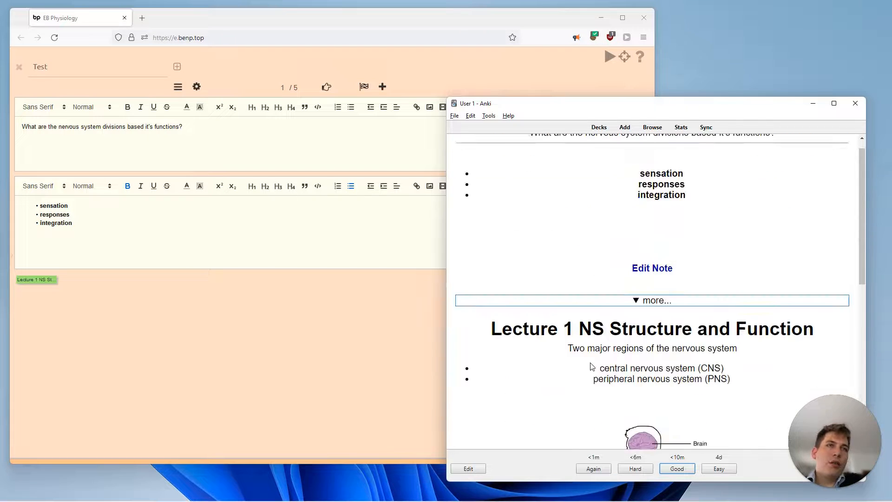
click(638, 302)
- Switch to the Exambook browser window, examine the first question's linked Lecture 1 article, maximize the window, and close the article
click(51, 346)
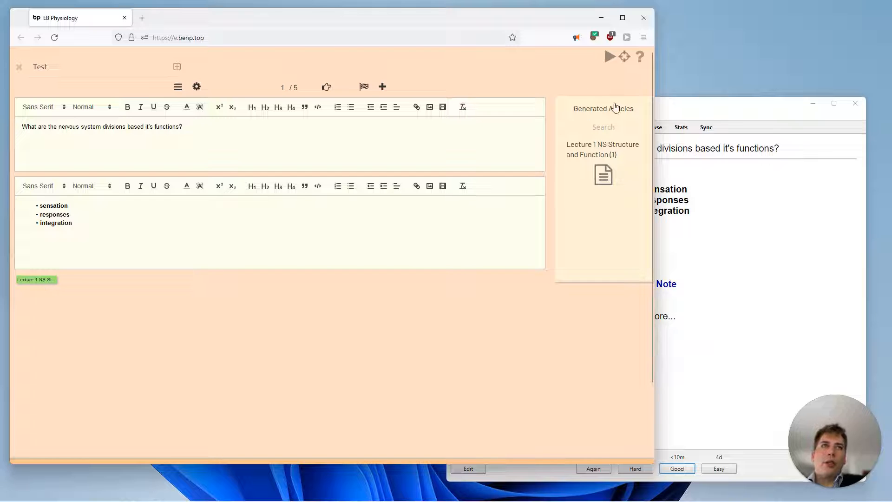
click(25, 281)
scroll(465, 191, down, 5)
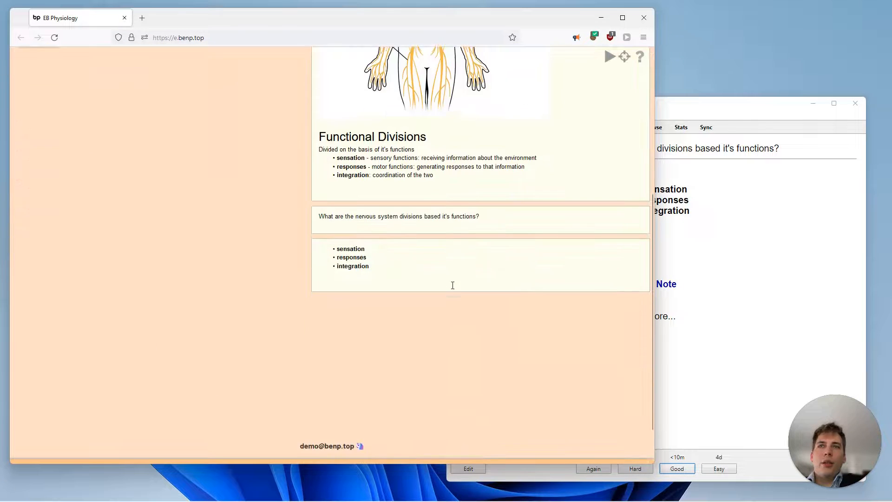
scroll(452, 284, up, 5)
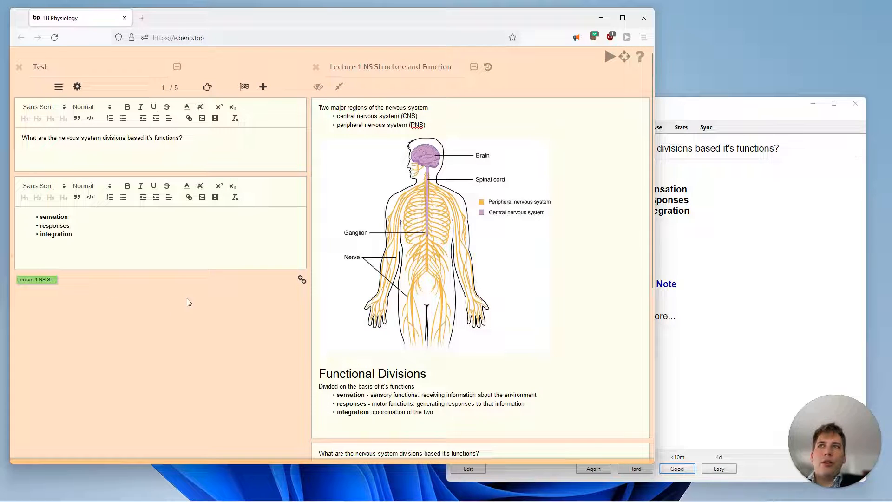
click(623, 18)
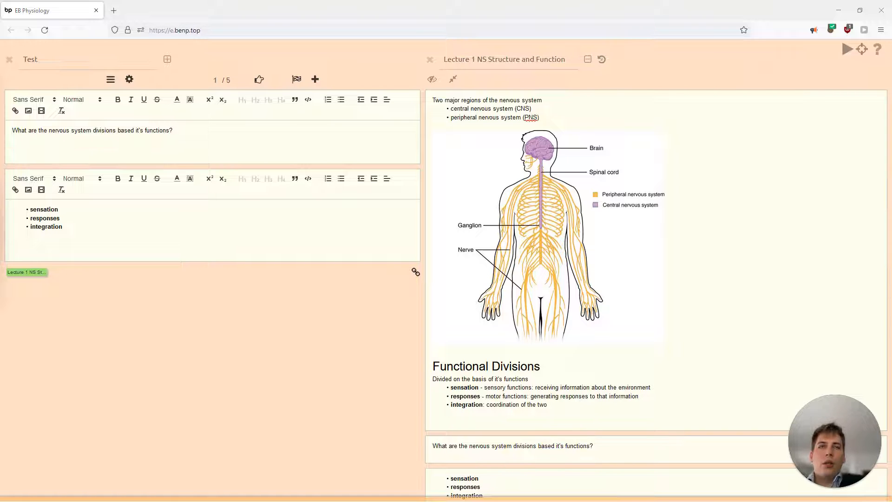
click(430, 59)
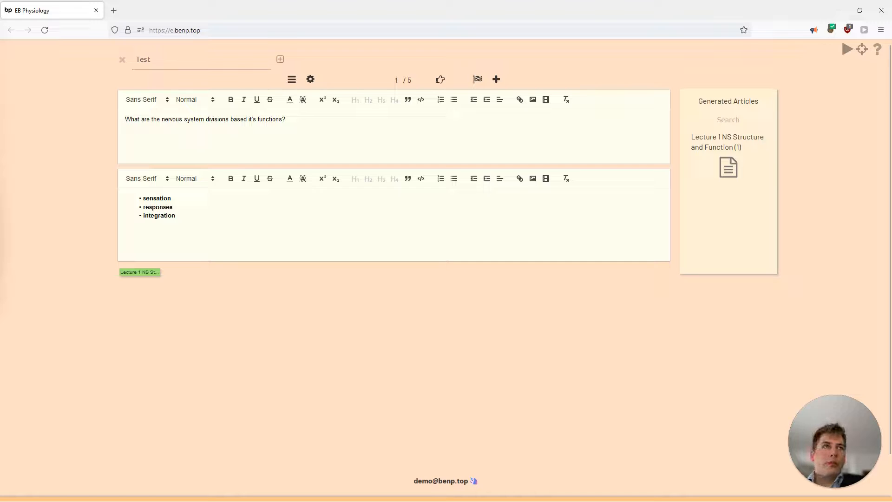
- Create a new article titled "Lecture 2" containing the first Lorem Ipsum paragraph, and close it
click(728, 168)
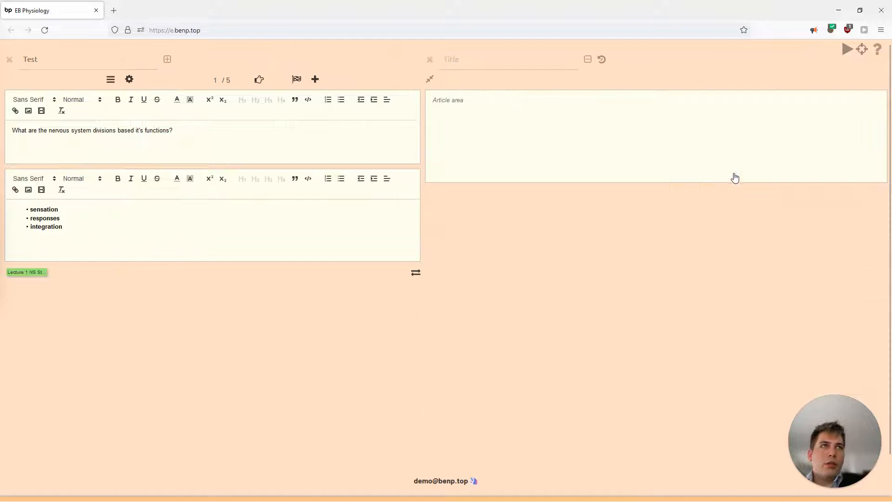
text(Lctur)
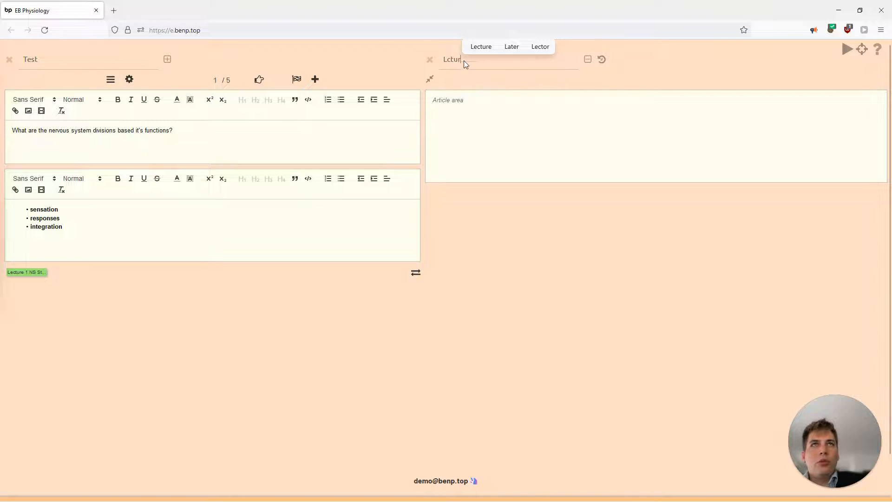
click(482, 46)
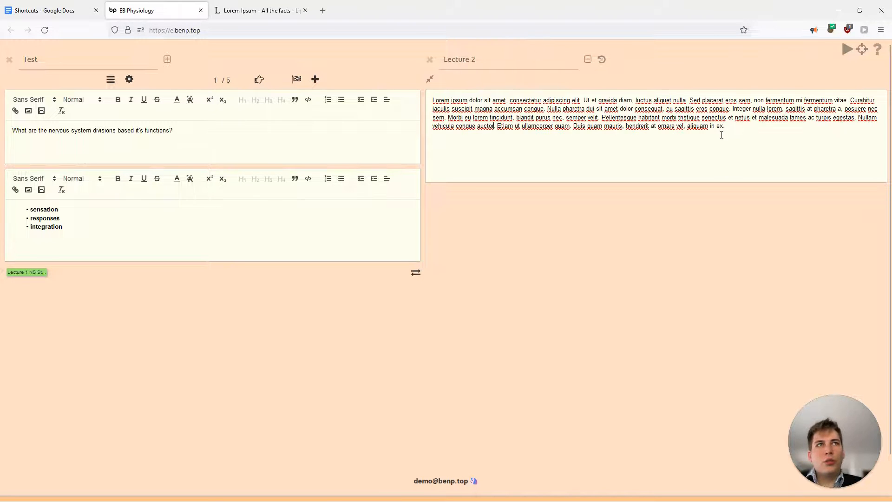
drag(722, 135, 432, 100)
click(518, 219)
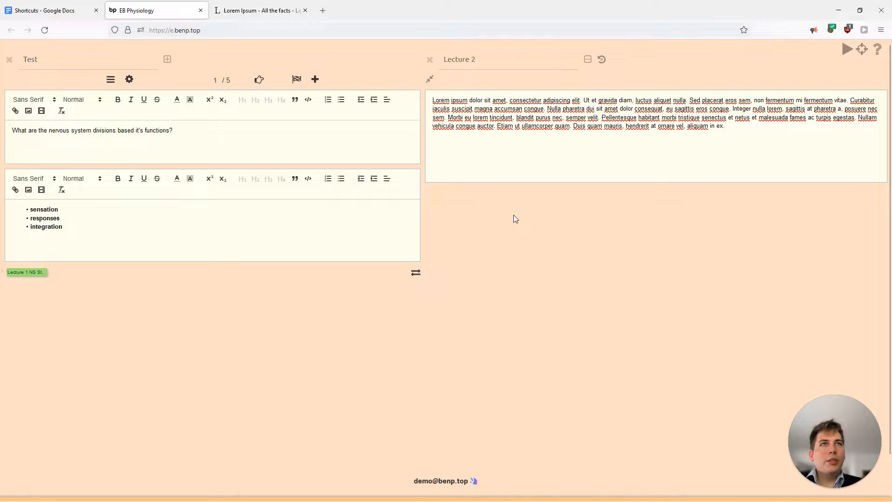
click(430, 60)
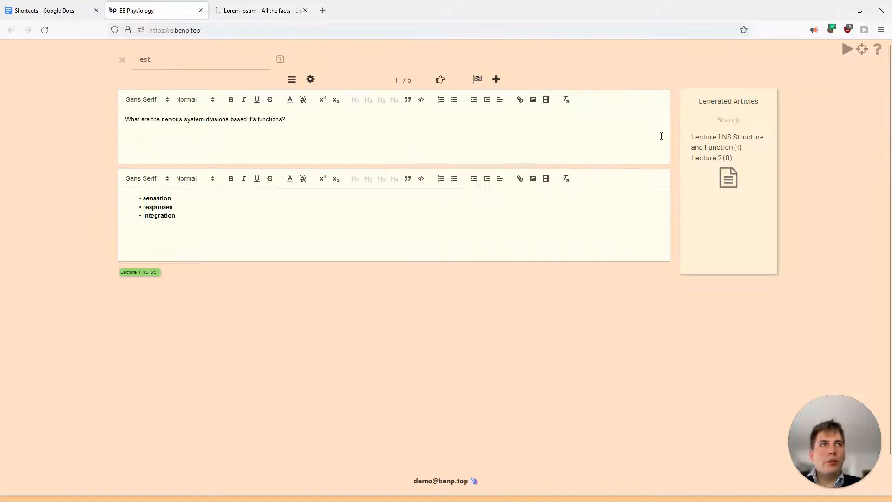
- Create an article titled "Lecture 3" with the "Suspendisse mi justo" paragraph copied from the Lorem Ipsum page, and close it
click(728, 176)
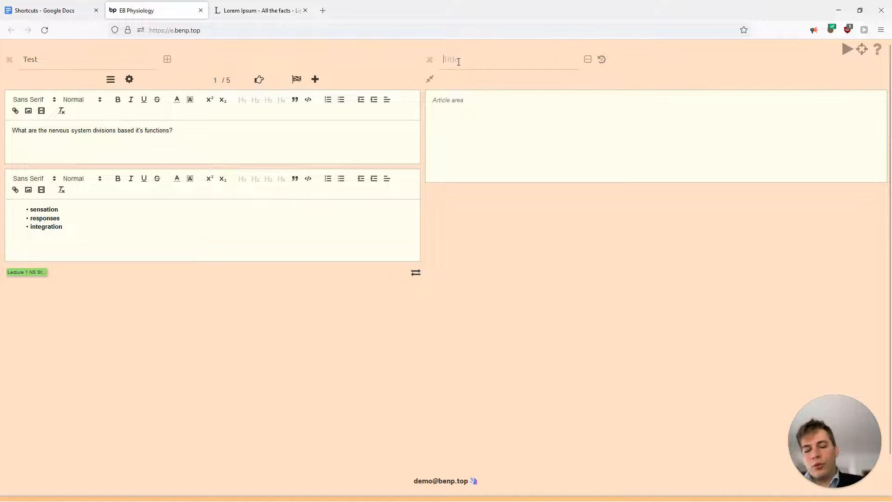
text(Lecture)
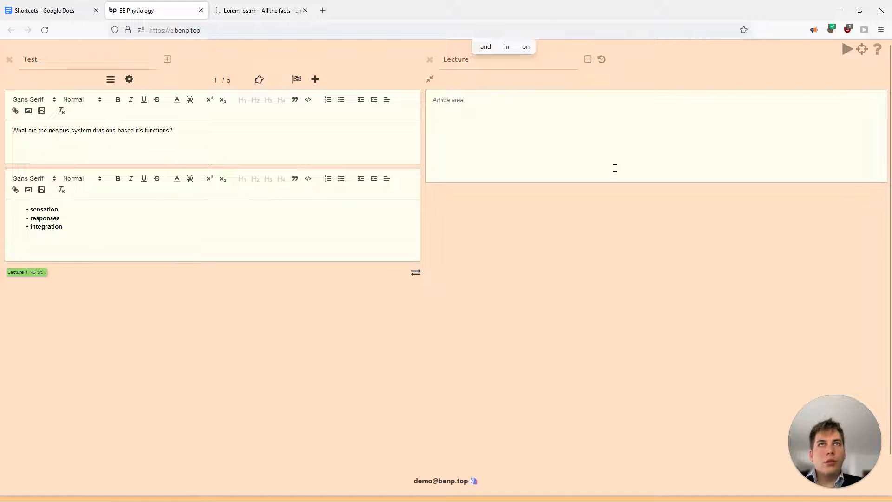
text( 3)
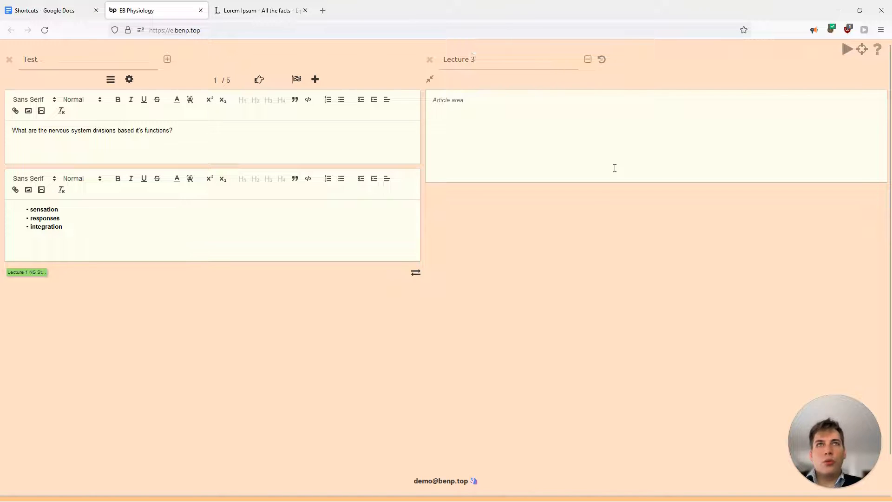
click(272, 4)
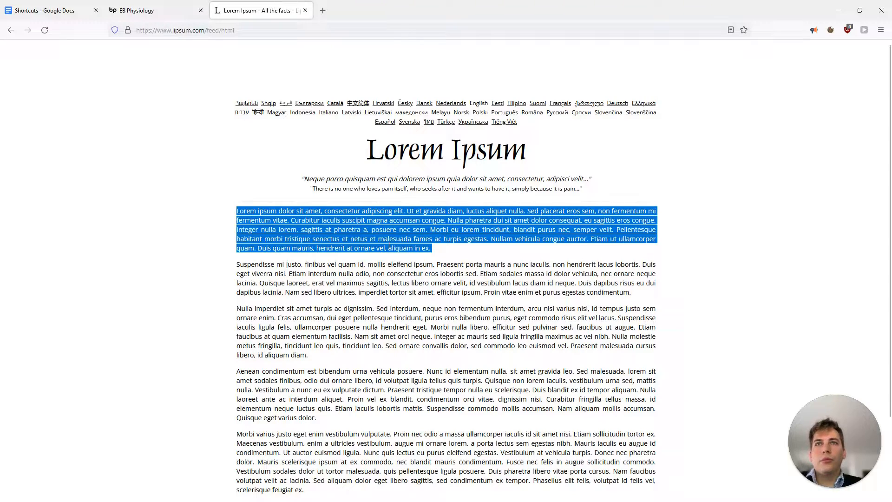
click(367, 264)
triple_click(366, 264)
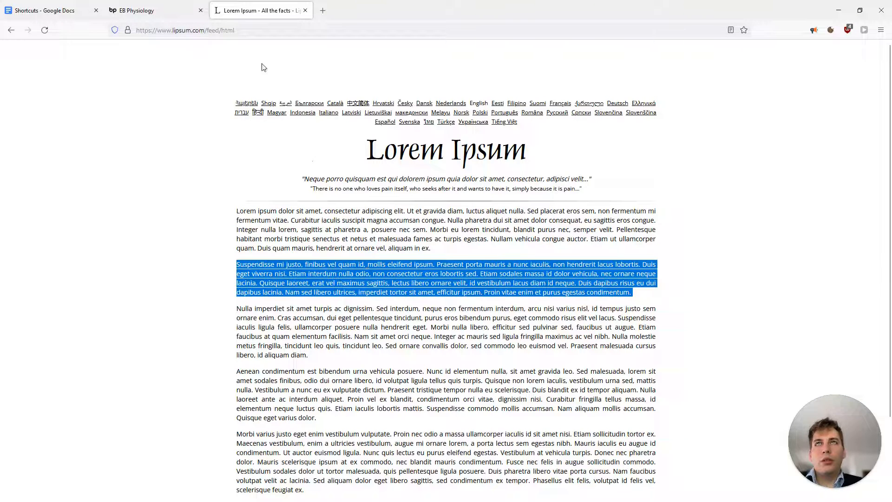
click(173, 10)
key(ctrl+v)
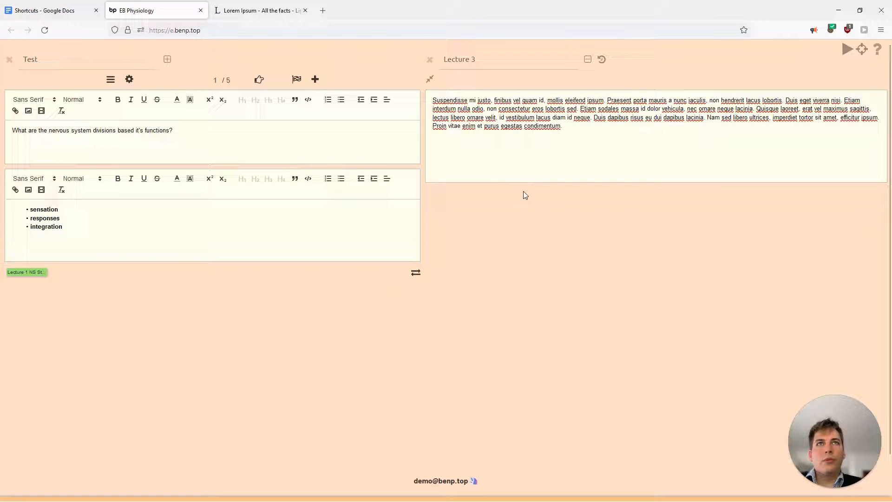
click(430, 59)
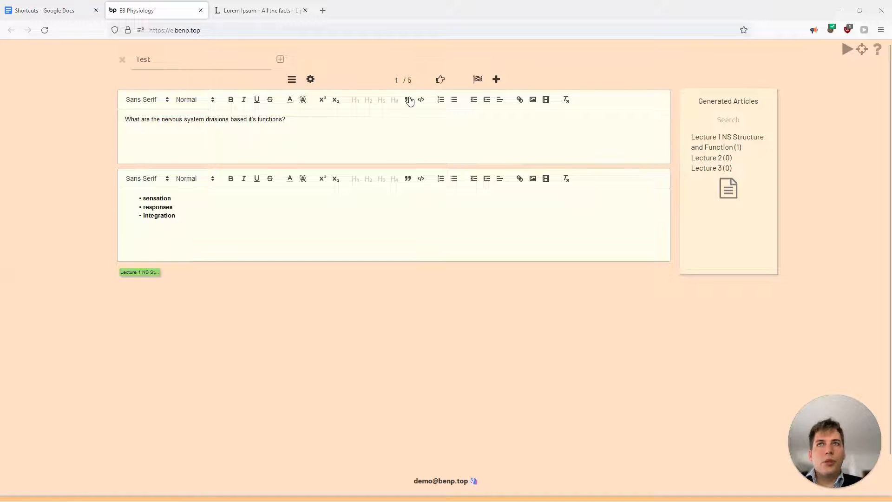
- Link the first question, about nervous system divisions, to the Lecture 2 article
click(441, 79)
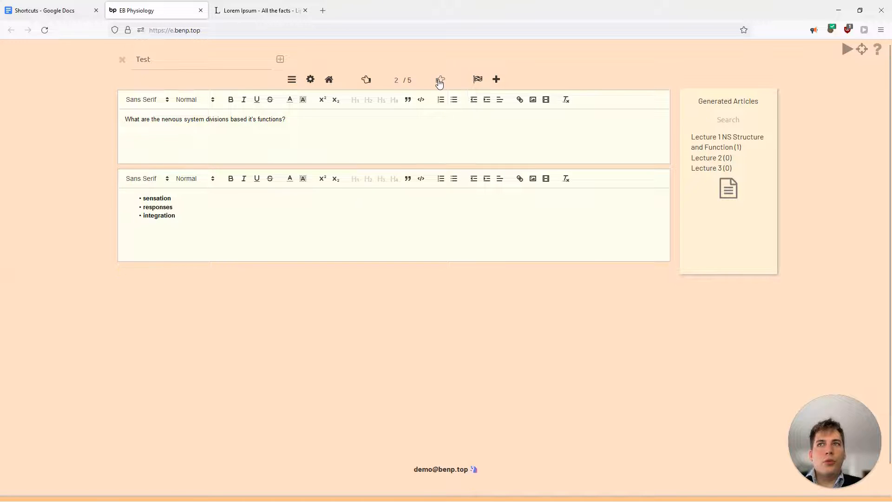
click(366, 81)
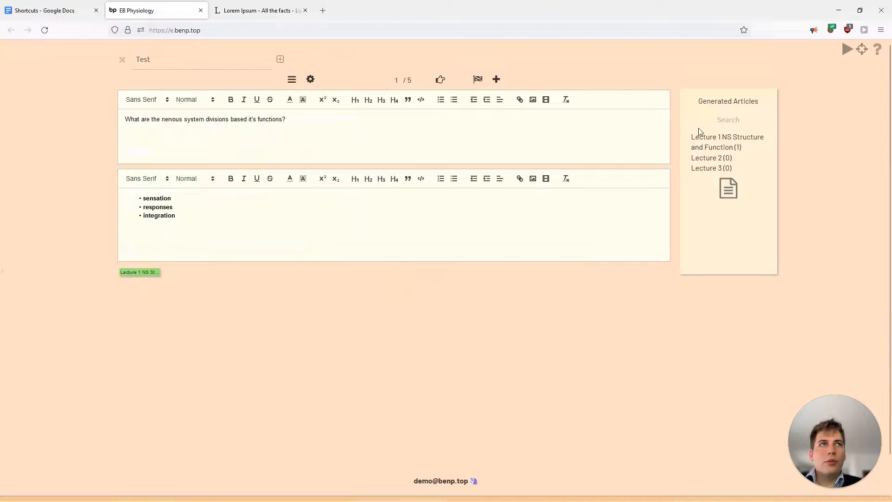
click(709, 159)
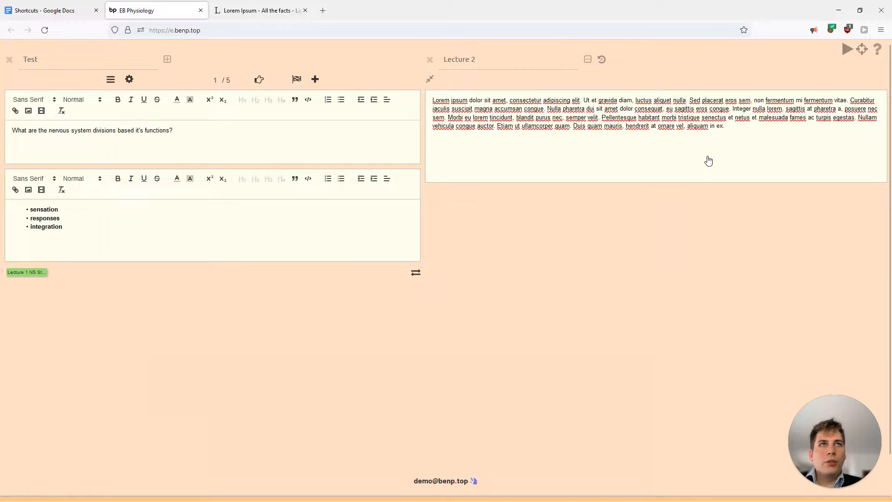
click(416, 273)
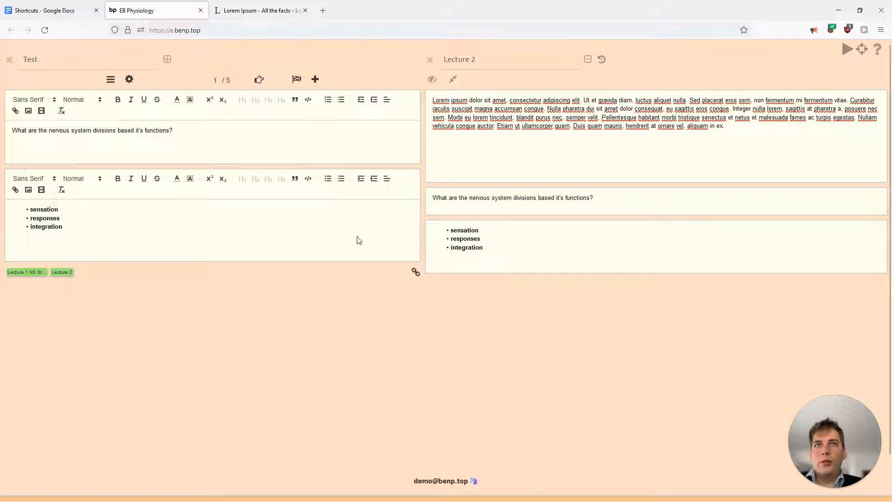
- Link the second question, the nervous system diagram, to Lecture 2, condense the article's linked questions, and close the article
click(259, 80)
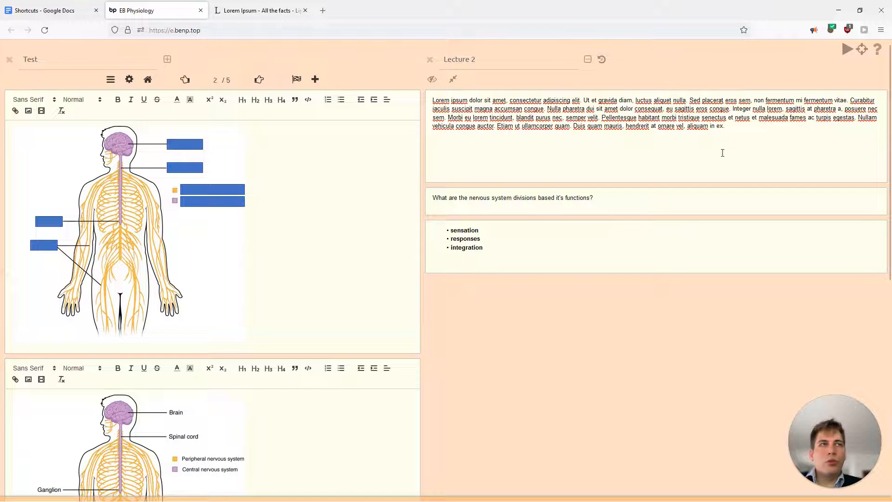
scroll(436, 200, down, 7)
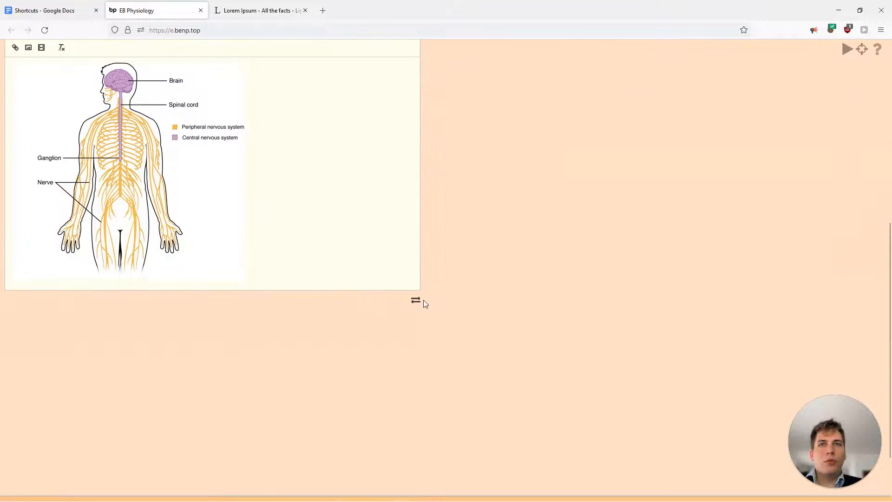
click(418, 302)
scroll(490, 238, up, 7)
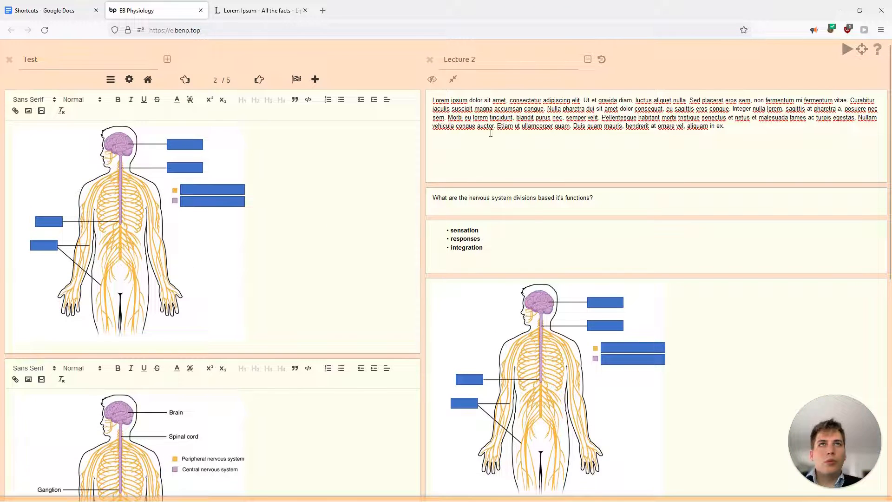
click(453, 80)
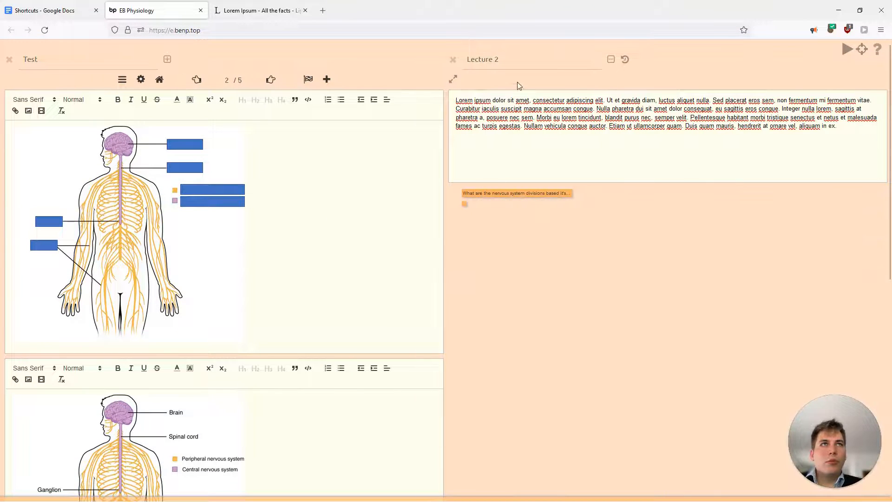
click(453, 60)
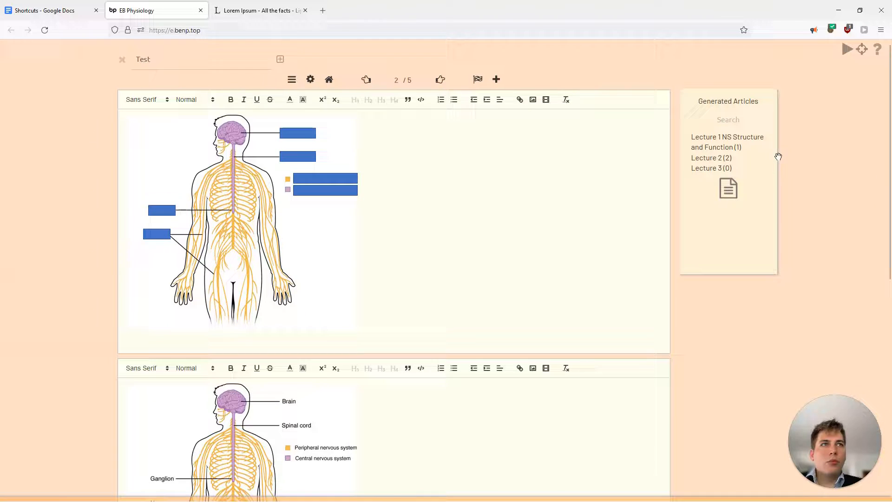
- Open the Lecture 3 article and link the third question, "What are the basic parts of a neuron?", to it
click(714, 160)
click(453, 59)
click(710, 168)
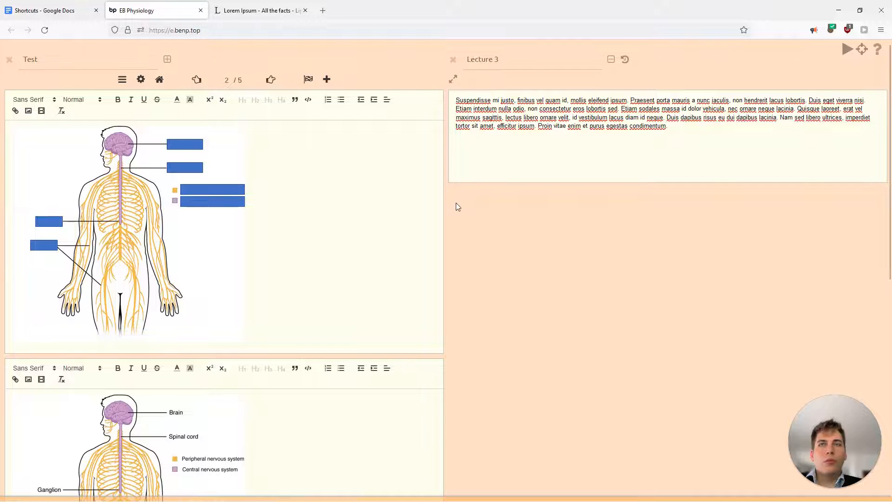
scroll(456, 205, down, 5)
scroll(456, 211, up, 5)
click(269, 80)
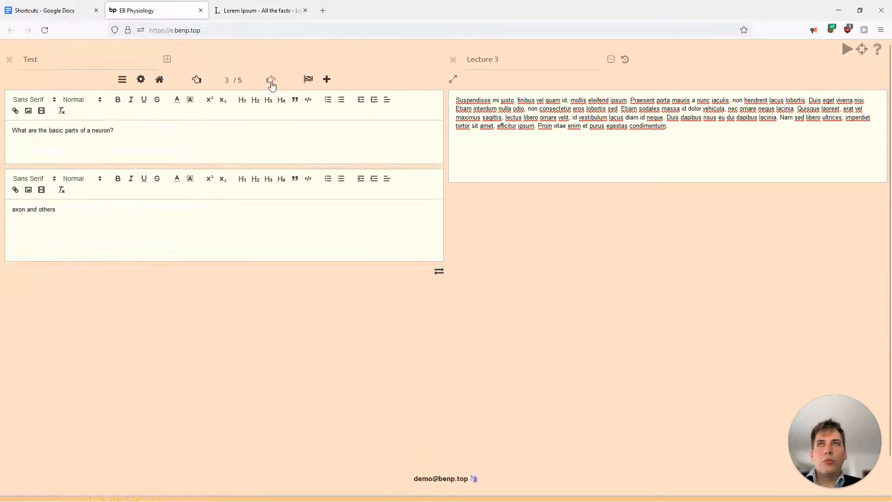
click(439, 273)
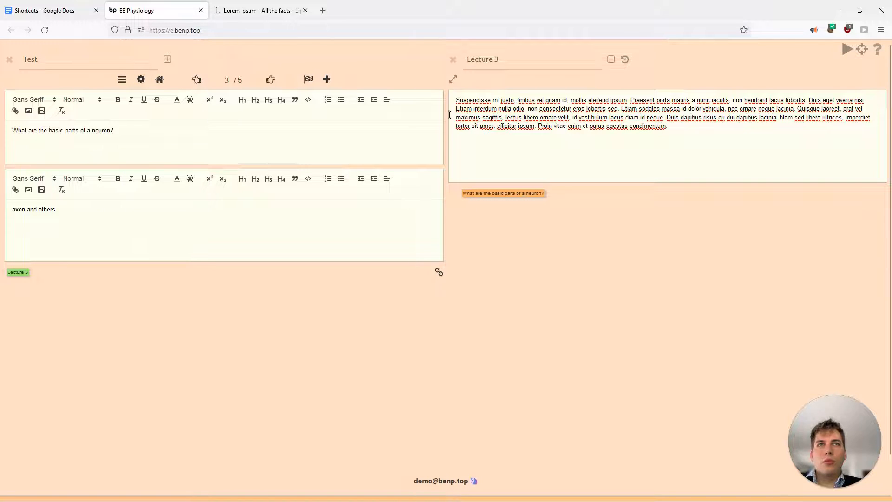
- Also link the third question to the Lecture 1 NS Structure and Function article
click(453, 59)
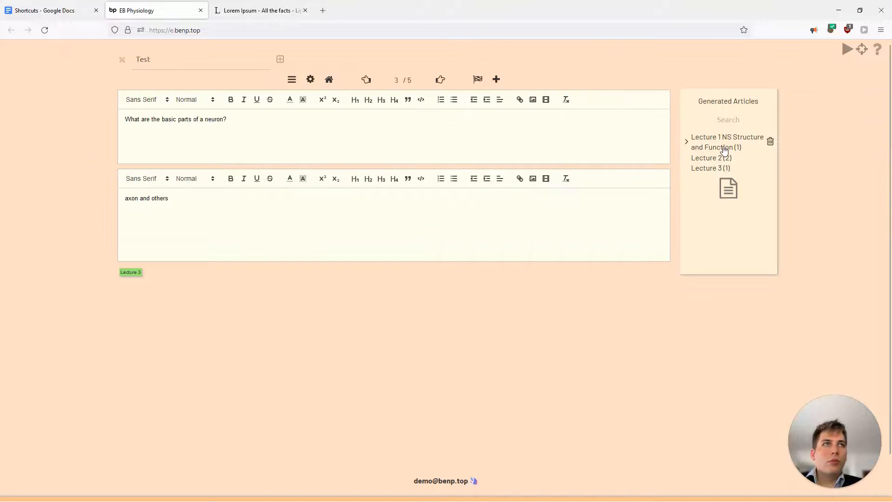
click(729, 146)
click(438, 271)
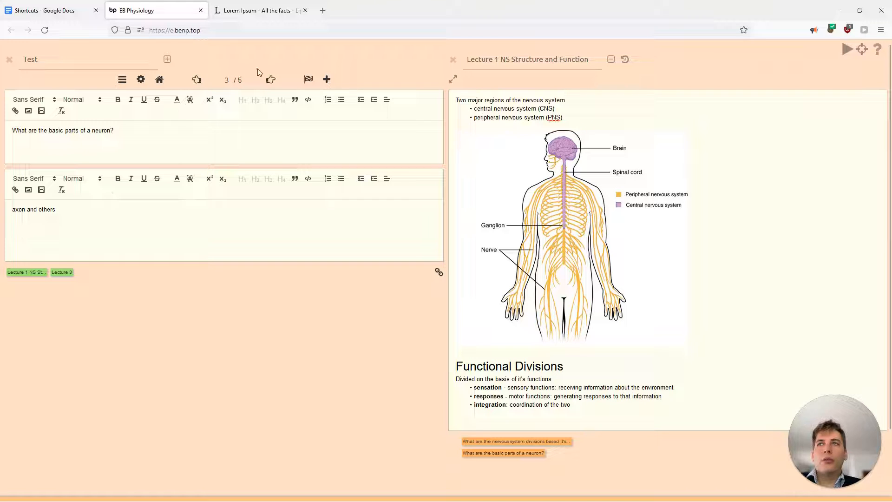
- Link the fifth question, "What do glial cells do?", to the open Lecture 1 article
click(271, 79)
click(271, 79)
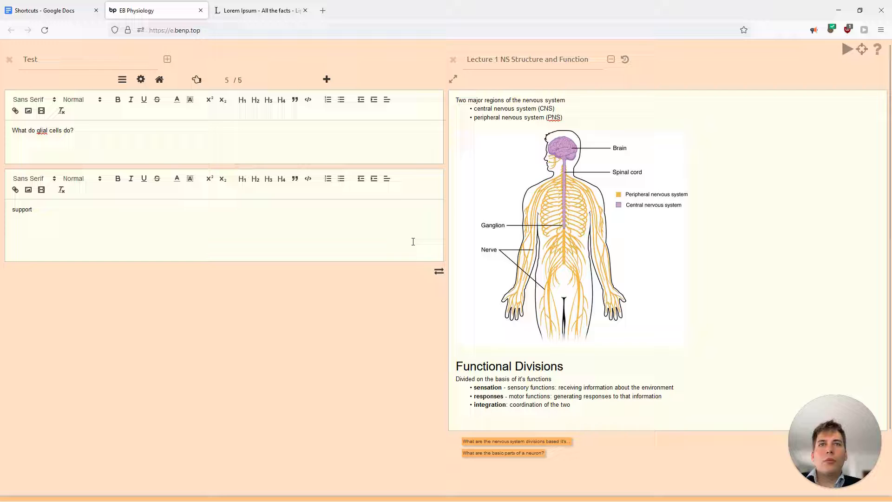
click(438, 271)
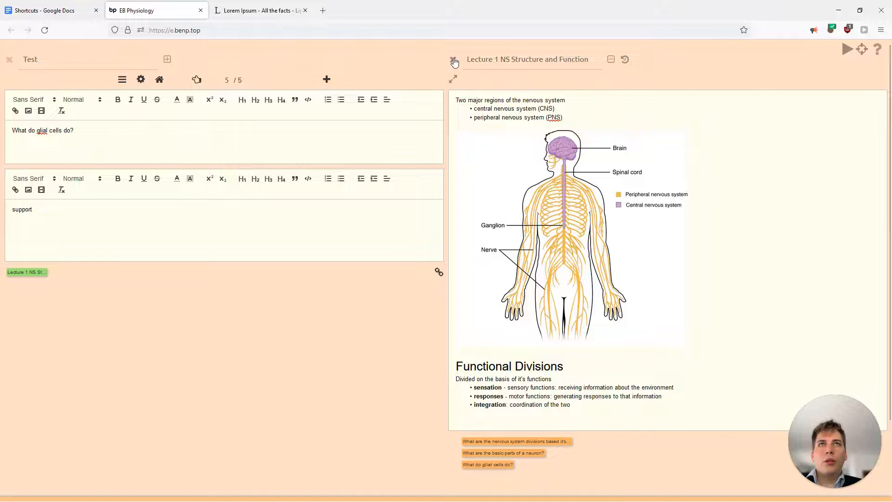
- Close the Lecture 1 NS Structure and Function article and list all questions of the Test sheet together
click(451, 62)
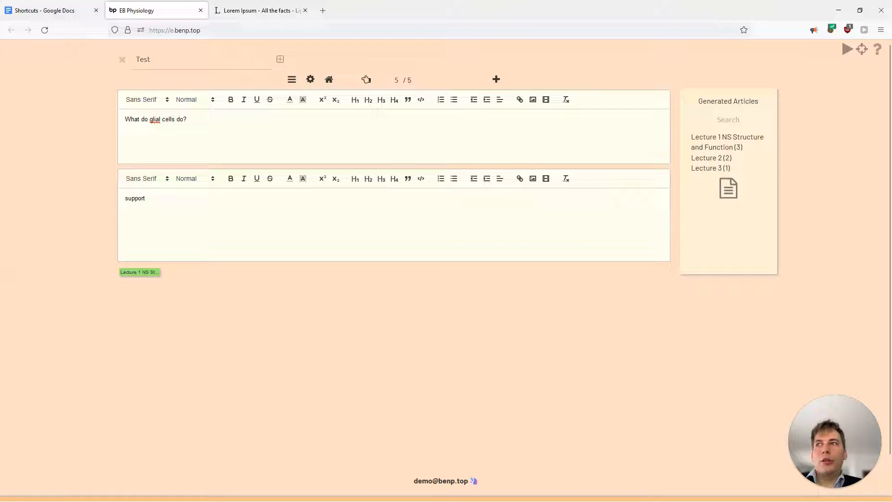
click(292, 82)
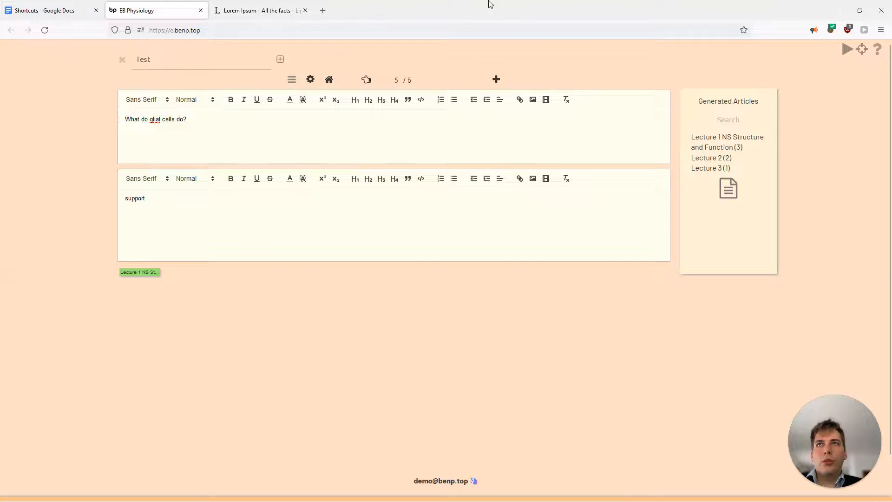
scroll(372, 239, down, 4)
scroll(302, 303, up, 4)
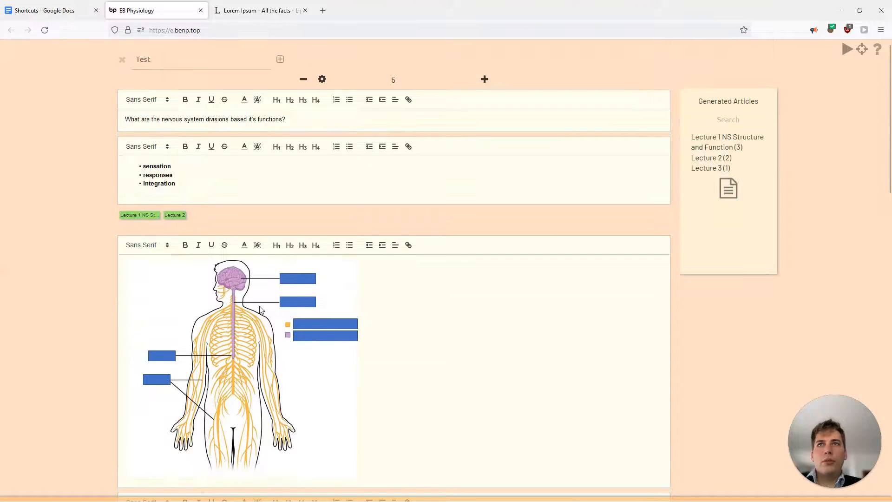
- Open the first question's linked Lecture 1 and Lecture 2 articles and check the article links of the remaining questions
click(144, 217)
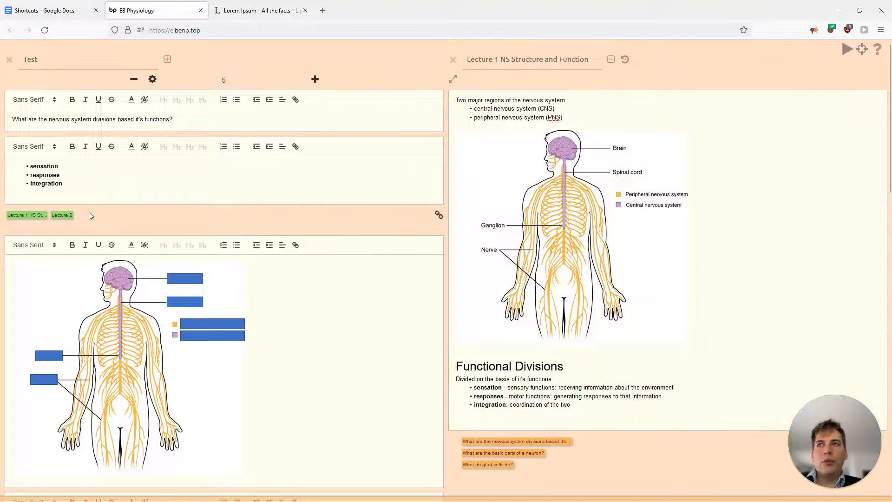
click(62, 214)
scroll(205, 288, down, 6)
scroll(221, 316, down, 8)
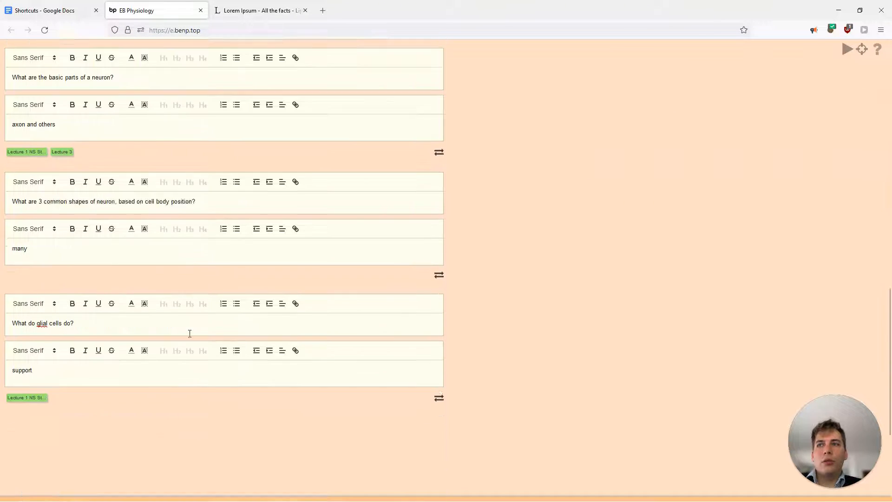
scroll(195, 325, up, 2)
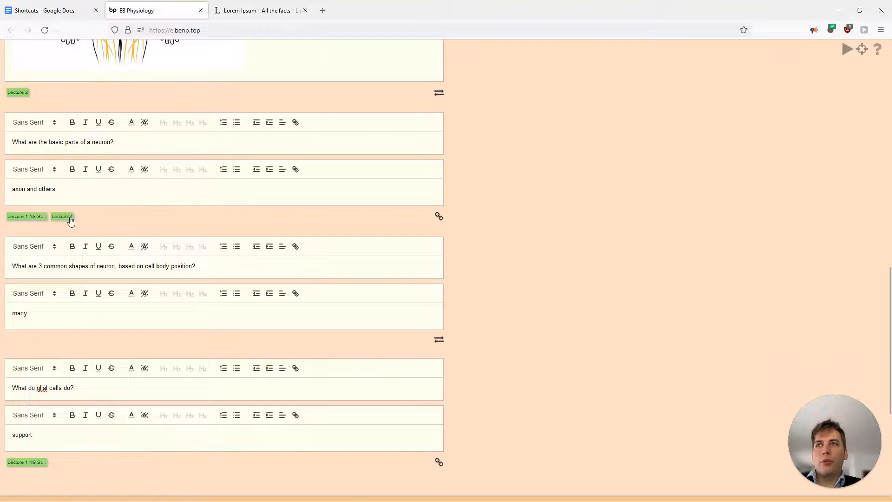
- Reduce the maximized browser window to a floating window and bring the third question's answer into view
key(super+Down)
scroll(349, 257, up, 5)
scroll(349, 258, down, 5)
scroll(299, 341, down, 5)
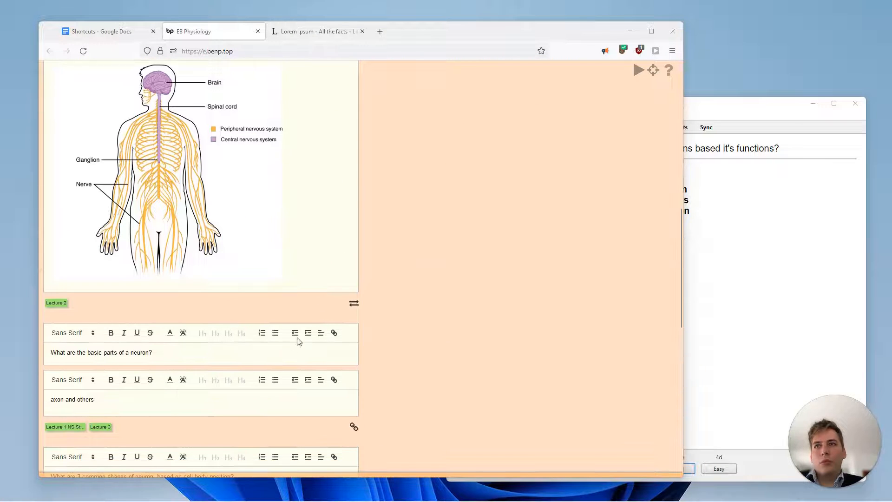
scroll(113, 302, up, 1)
- Highlight the answer "axon and others" in light green and make "based on cell body" bold in the fourth question
drag(95, 305, 51, 305)
scroll(110, 295, up, 6)
scroll(153, 287, down, 8)
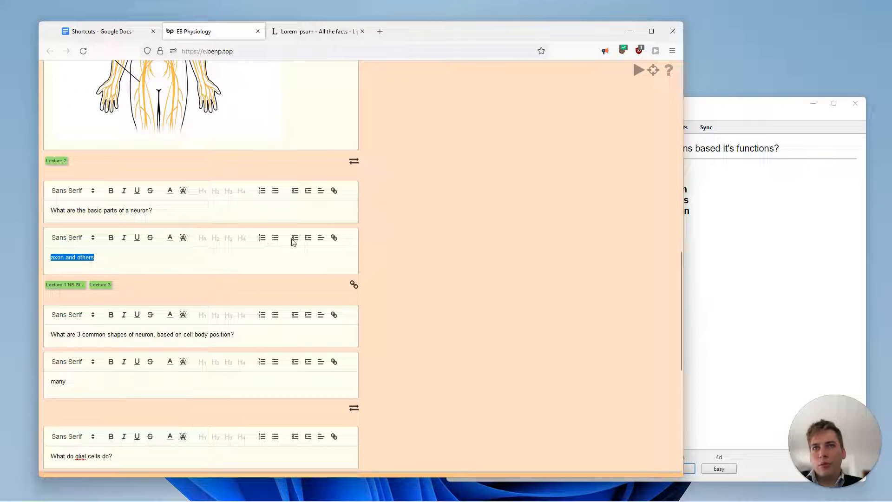
click(183, 237)
click(206, 251)
drag(155, 335, 210, 335)
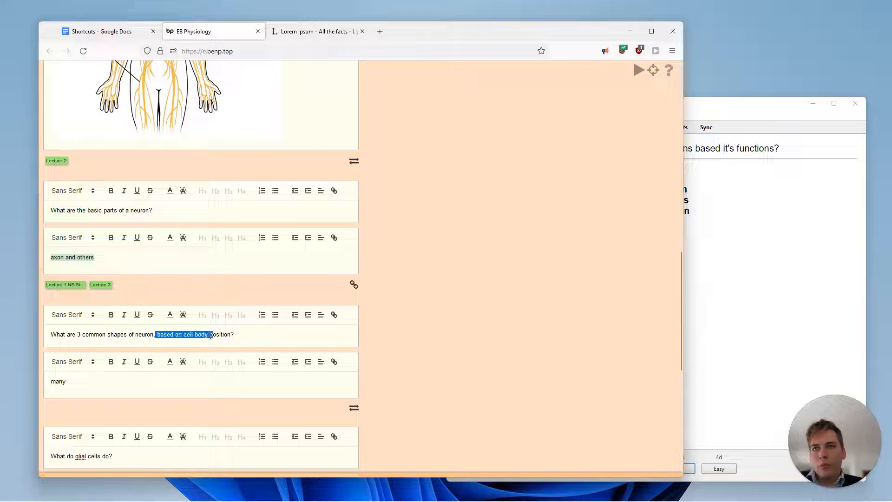
key(ctrl+b)
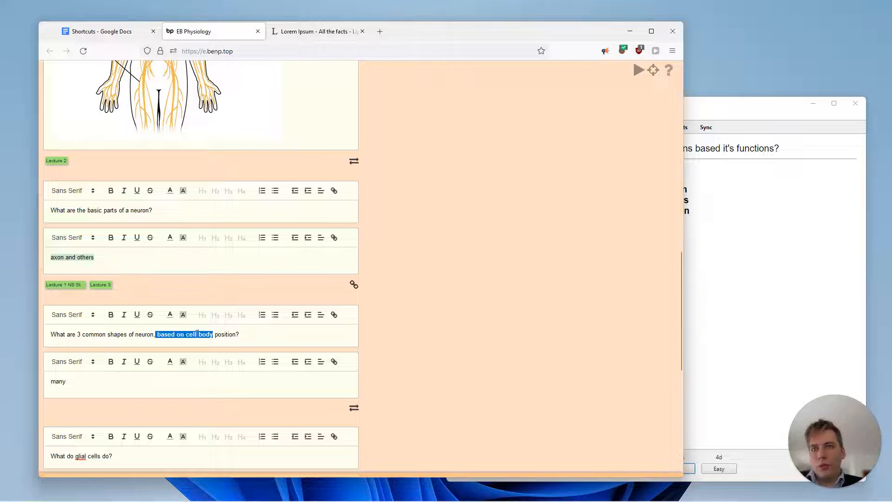
- Color the answer "support" of the glial cells question red
scroll(70, 372, down, 3)
double_click(81, 361)
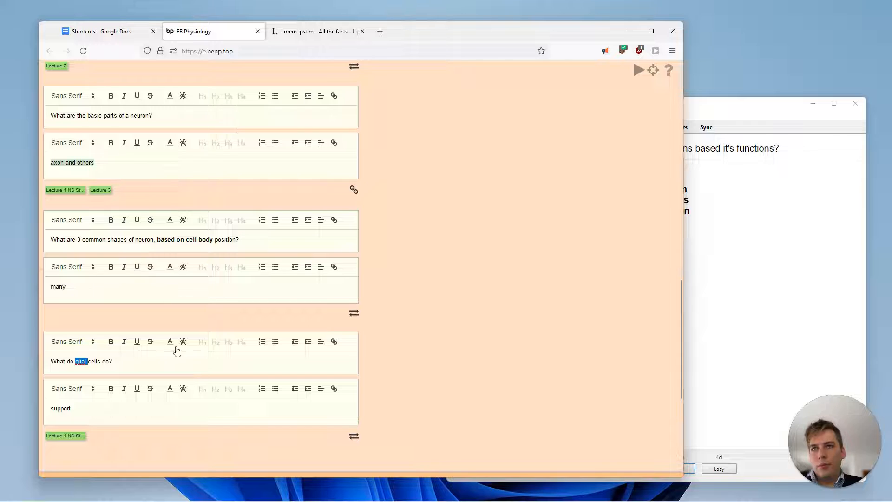
double_click(52, 406)
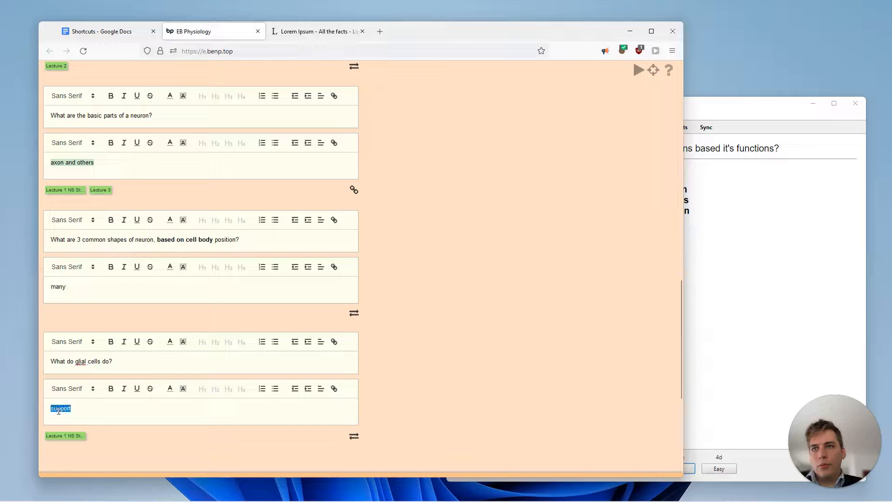
click(170, 391)
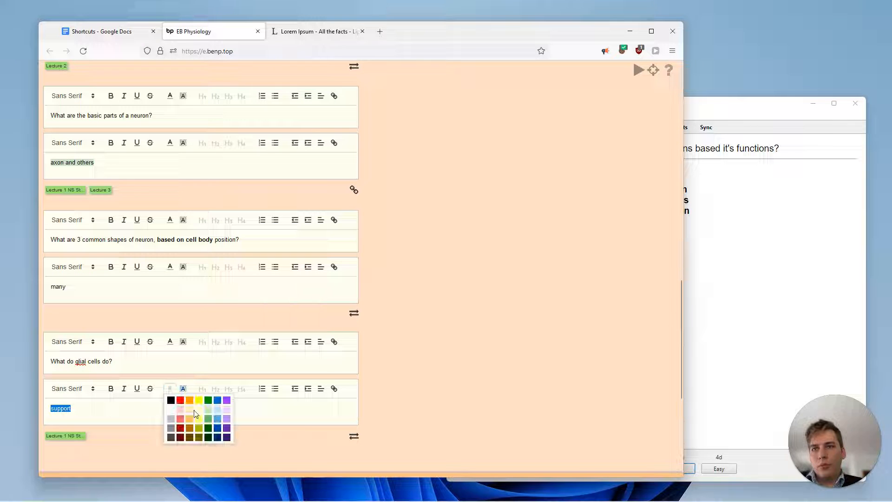
click(176, 400)
click(141, 416)
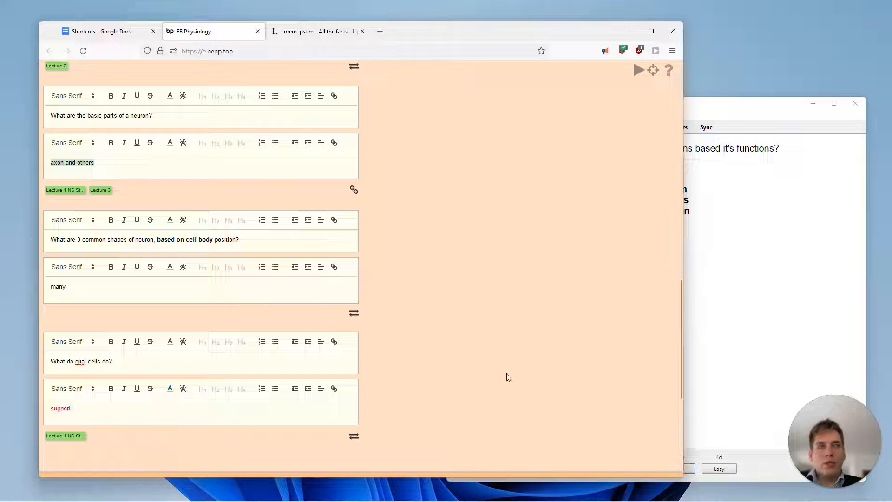
- Bring the Anki window forward and stretch it to full screen height, then return to the question list in the browser
click(769, 316)
key(super+shift+Up)
scroll(392, 247, up, 2)
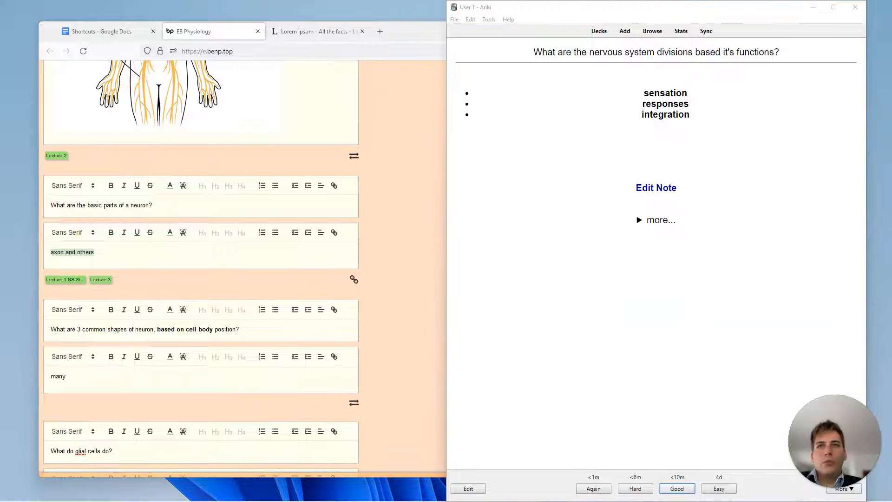
click(392, 246)
scroll(370, 239, up, 5)
scroll(371, 242, down, 5)
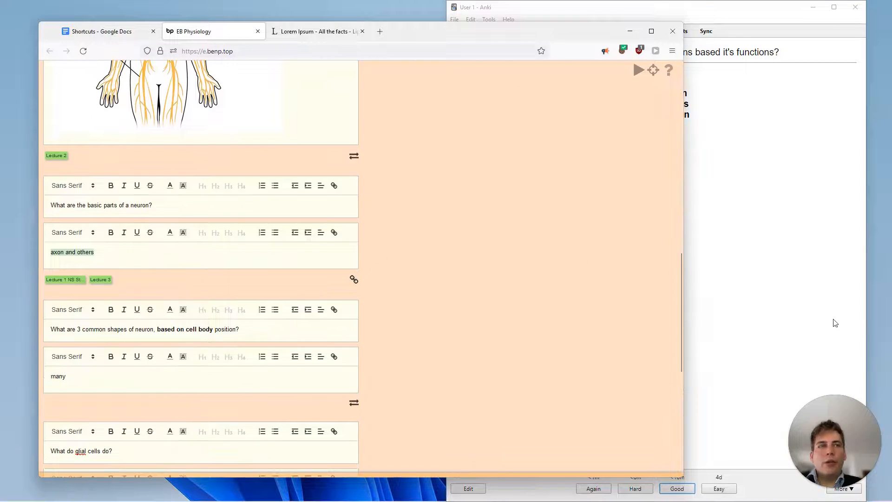
click(778, 317)
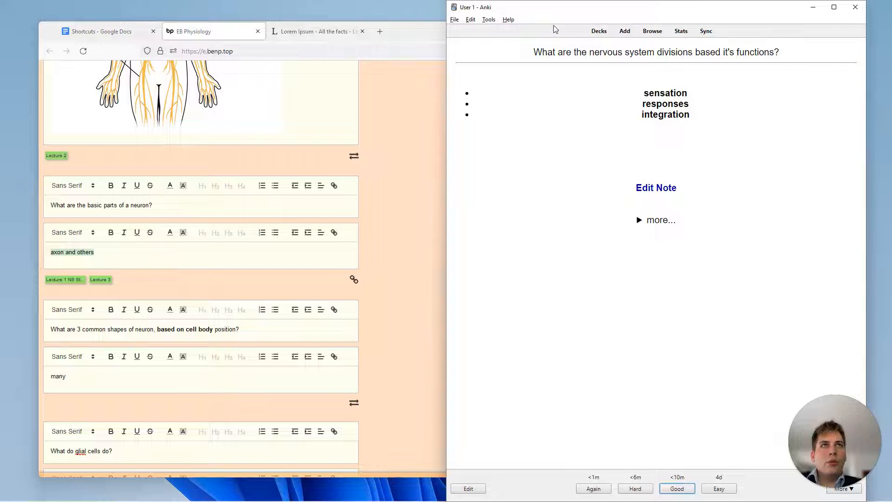
click(494, 19)
mouse_move(528, 145)
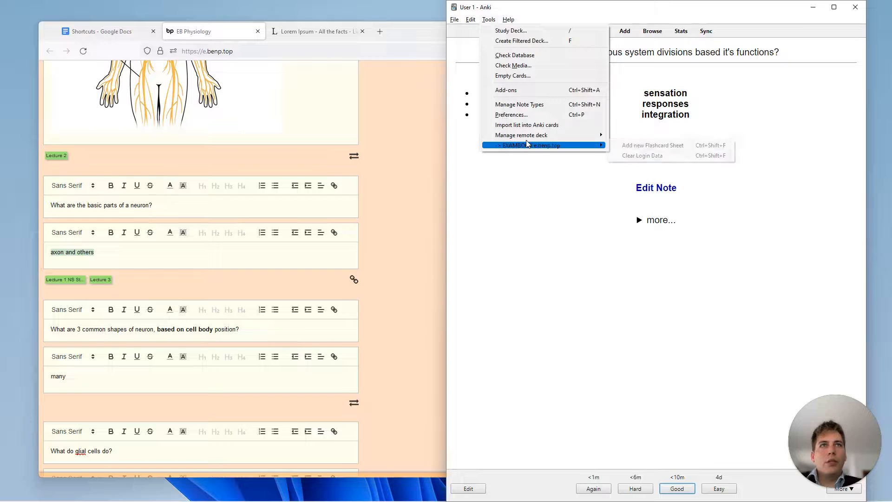
click(632, 146)
click(686, 268)
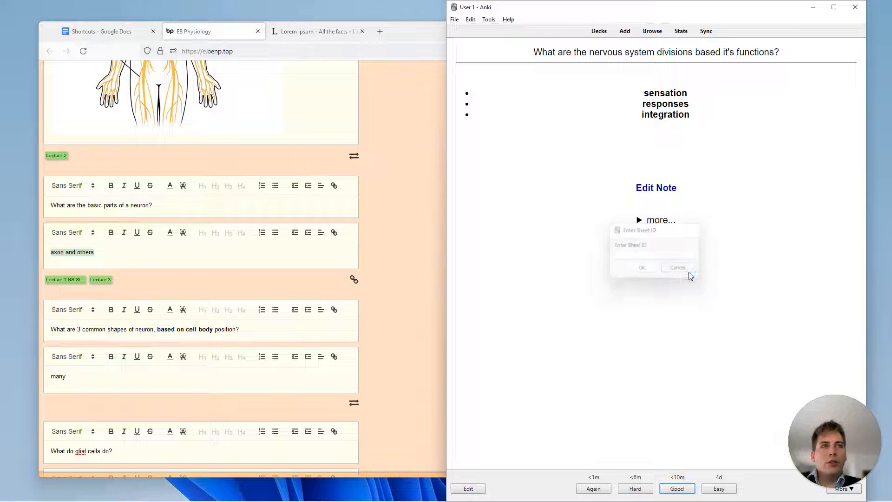
- Leave the card review in Anki and show the deck list
click(599, 31)
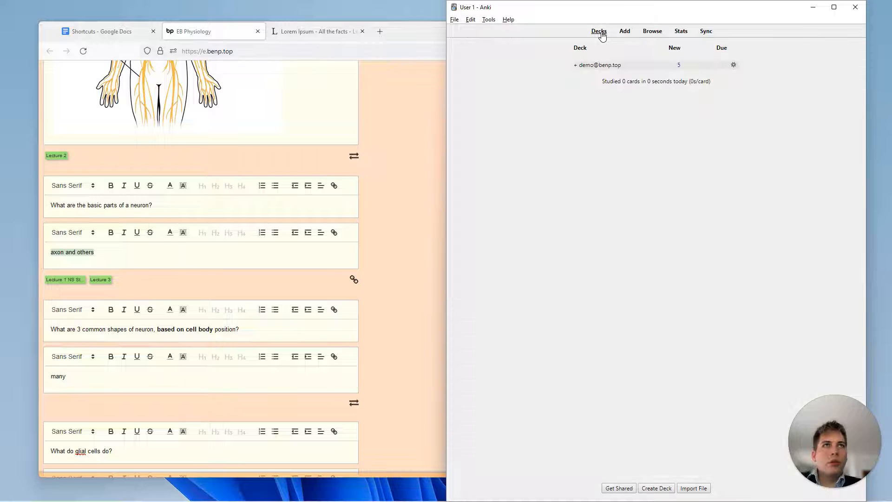
click(582, 66)
click(700, 85)
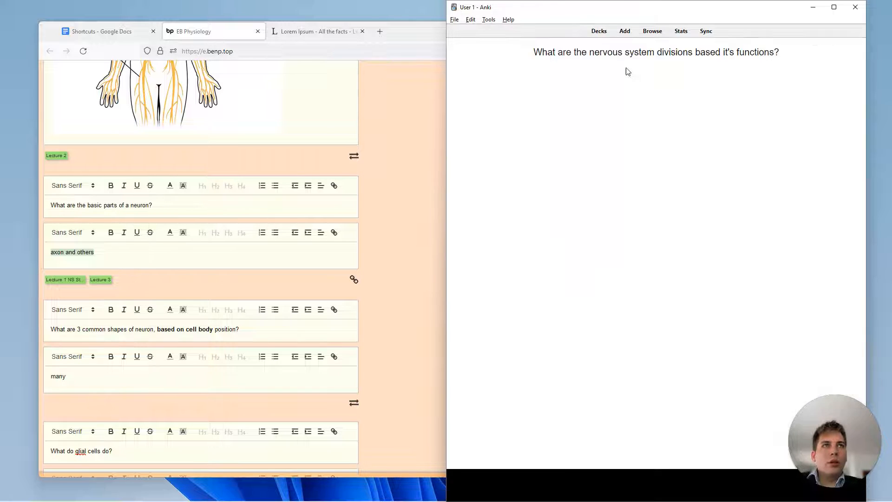
click(599, 30)
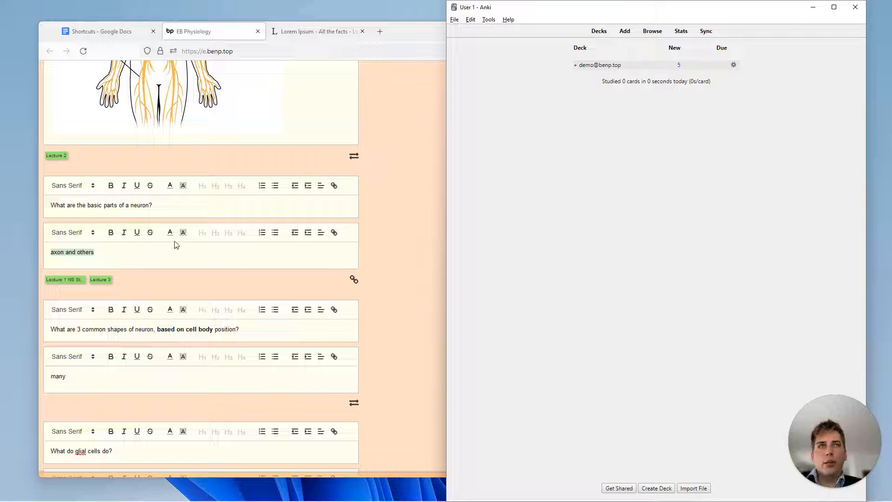
- Narrow the browser window to fit beside Anki and close the Lecture 3 article
click(392, 298)
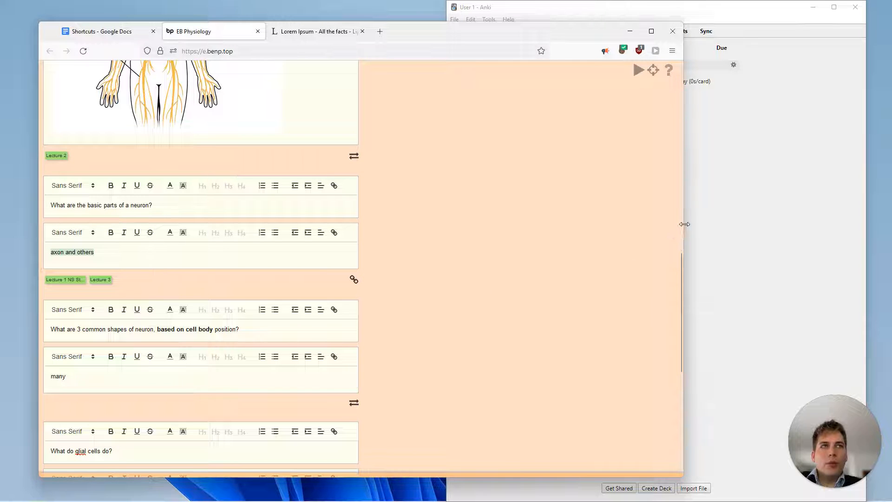
drag(683, 227, 448, 242)
middle_click(410, 263)
scroll(410, 263, up, 20)
click(328, 114)
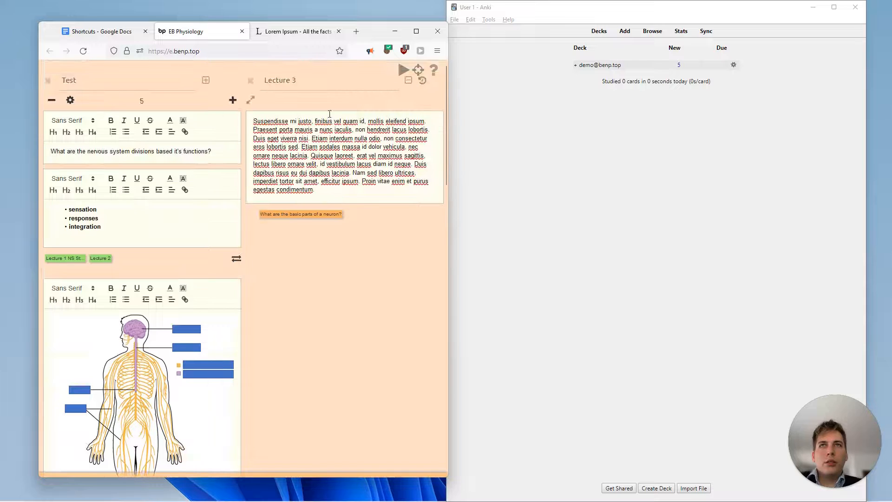
click(251, 85)
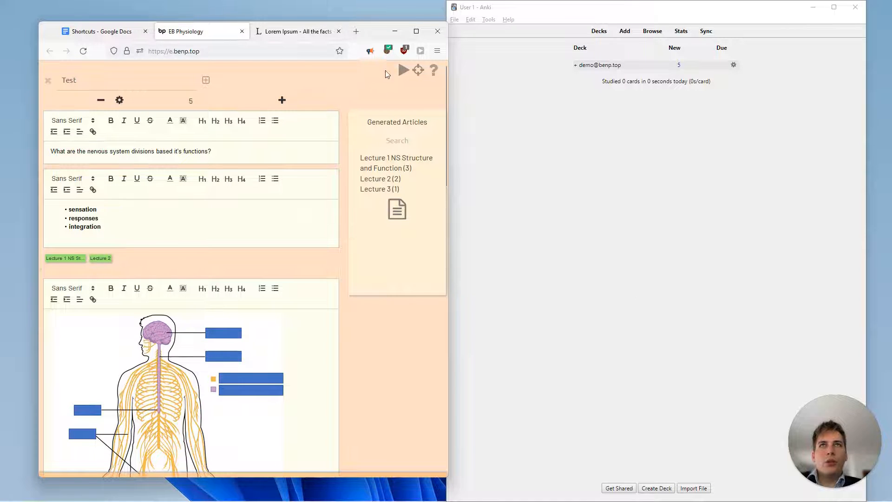
mouse_move(376, 37)
mouse_down()
mouse_move(366, 57)
mouse_move(366, 45)
mouse_up()
- Restore the Anki window to its shorter height and move the browser window higher beside it
click(542, 135)
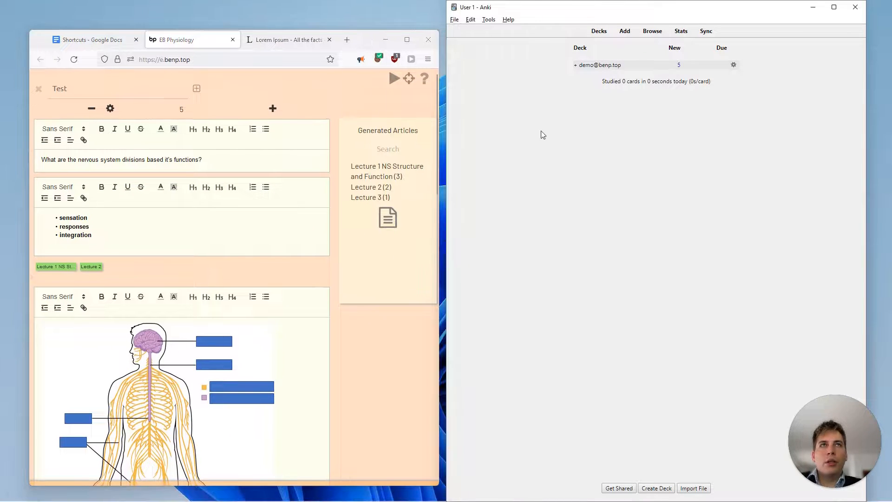
double_click(557, 3)
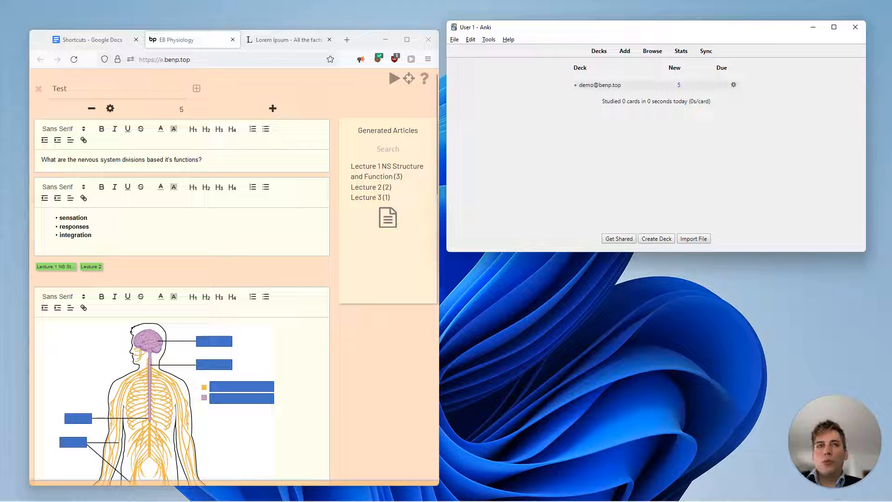
drag(367, 43, 363, 31)
click(515, 114)
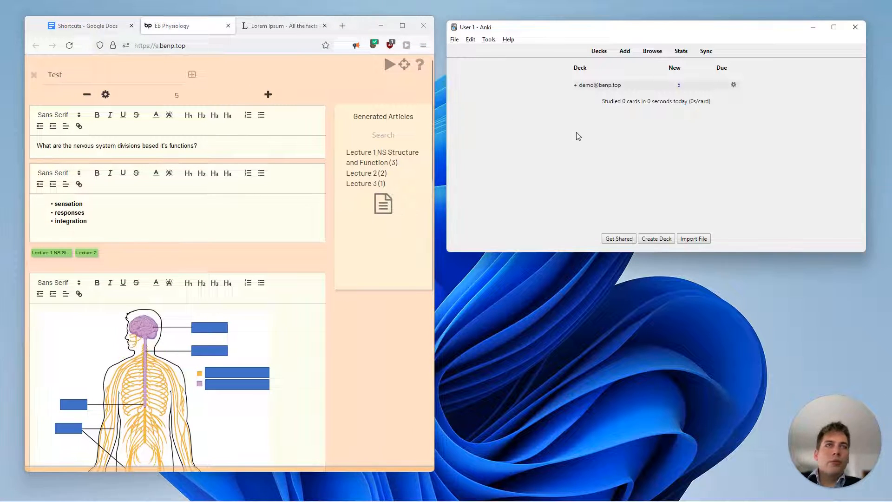
- Expand the account's top-level deck in Anki and add a new Exambook flashcard sheet using the copied sheet ID
click(576, 85)
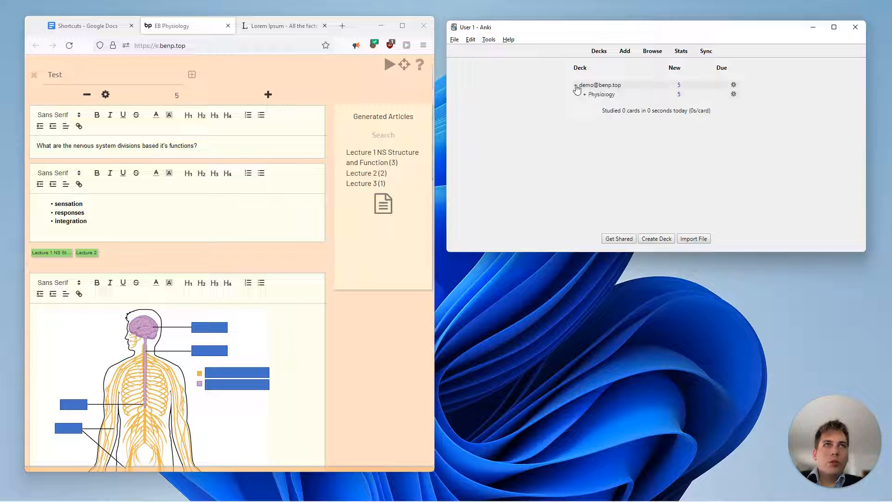
click(489, 40)
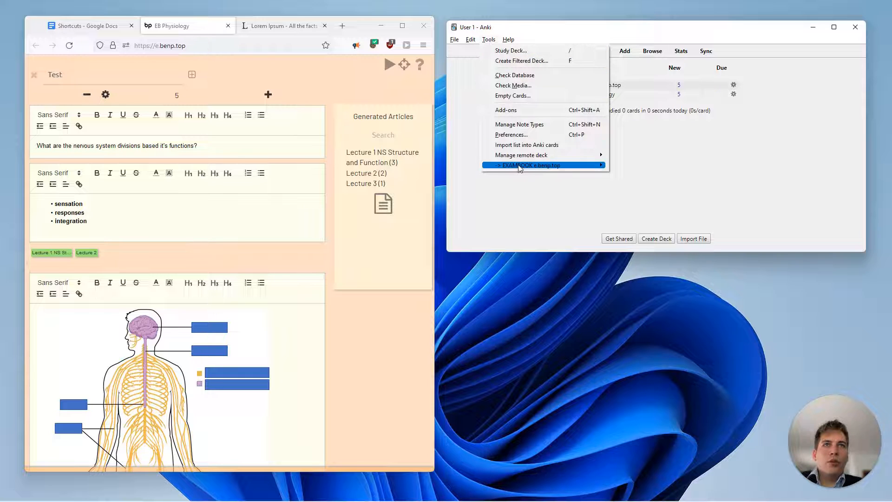
mouse_move(519, 168)
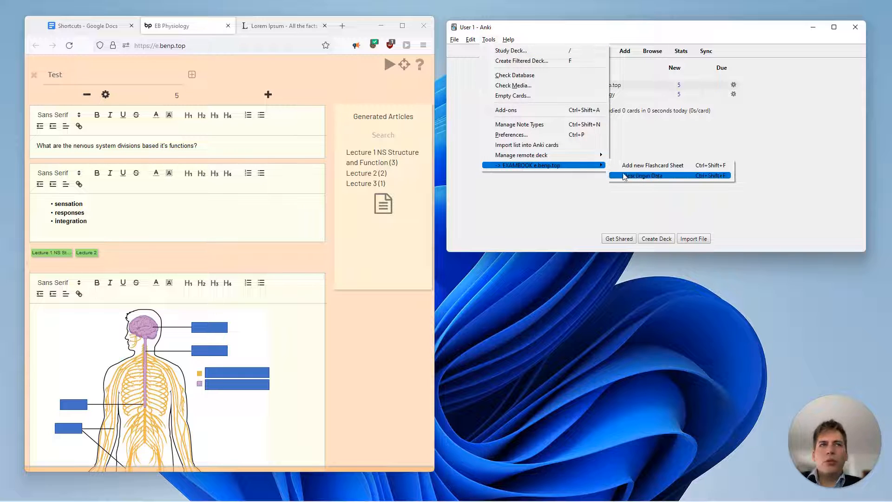
click(646, 169)
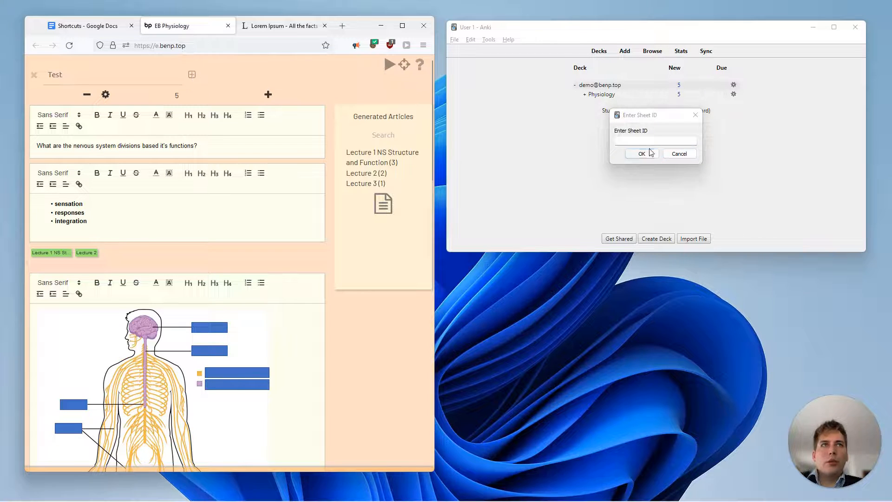
key(ctrl+v)
click(642, 154)
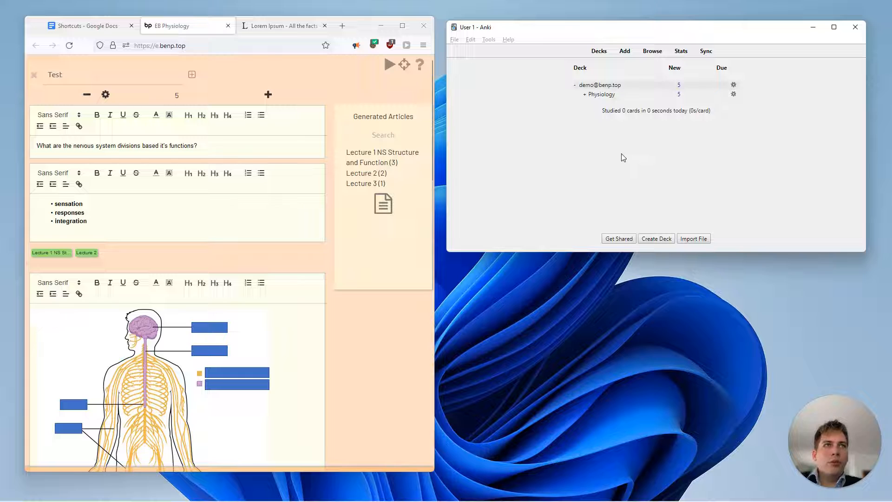
- Start studying the account's top-level deck and extend the Anki window to the full screen height
click(595, 147)
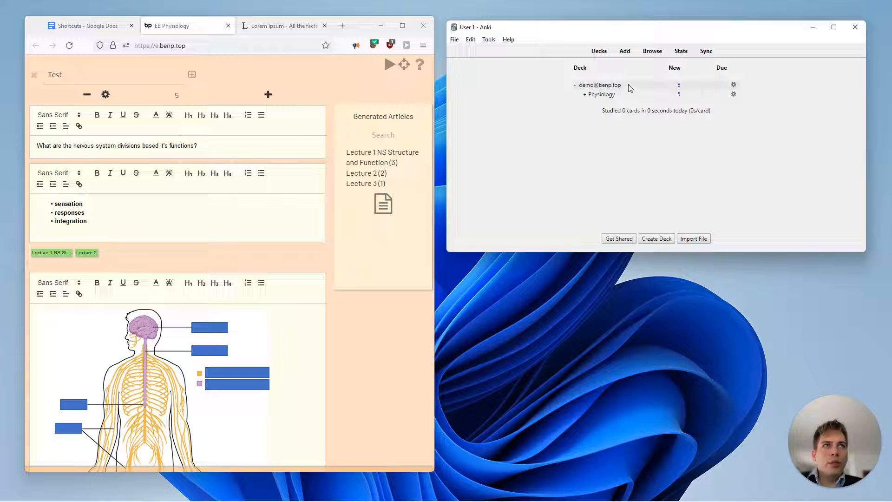
click(603, 86)
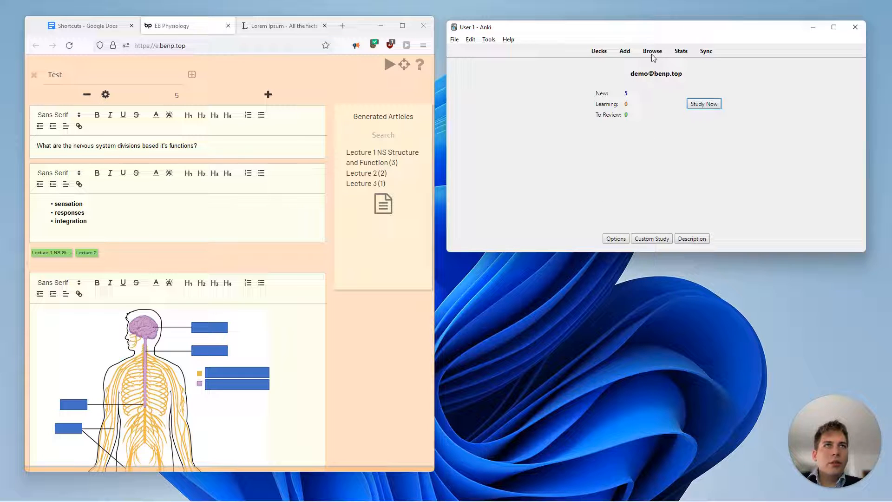
click(696, 106)
double_click(622, 20)
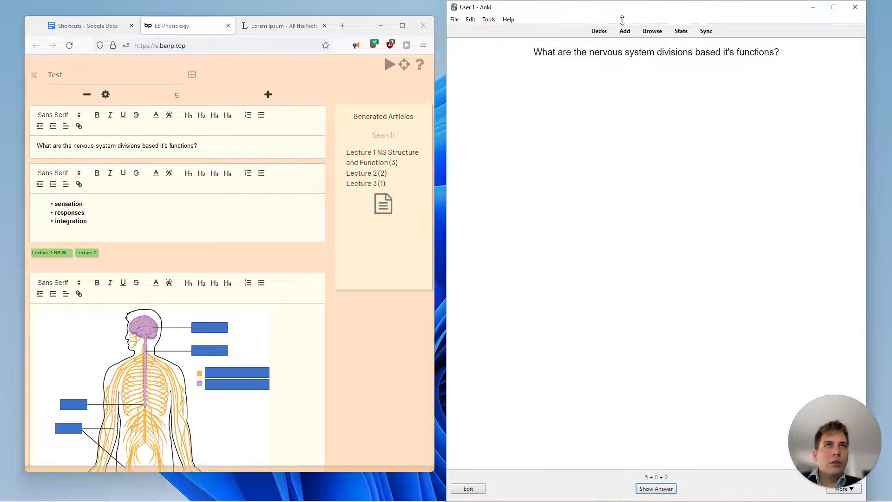
- Reveal the nervous system divisions answer, read through its related lecture articles, and rate the card Good
click(648, 488)
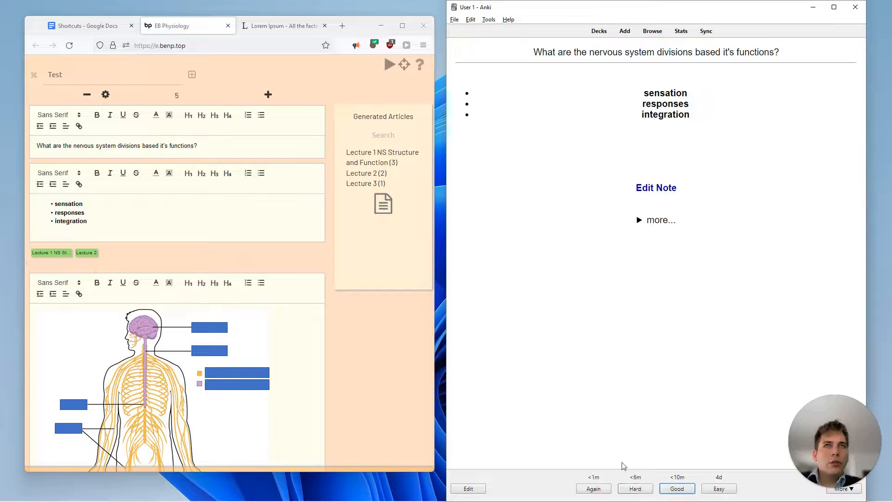
click(638, 219)
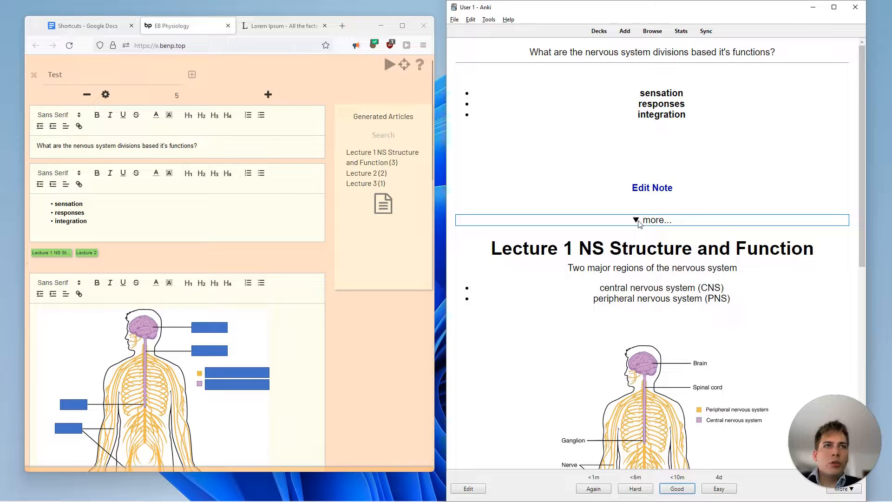
scroll(599, 309, down, 7)
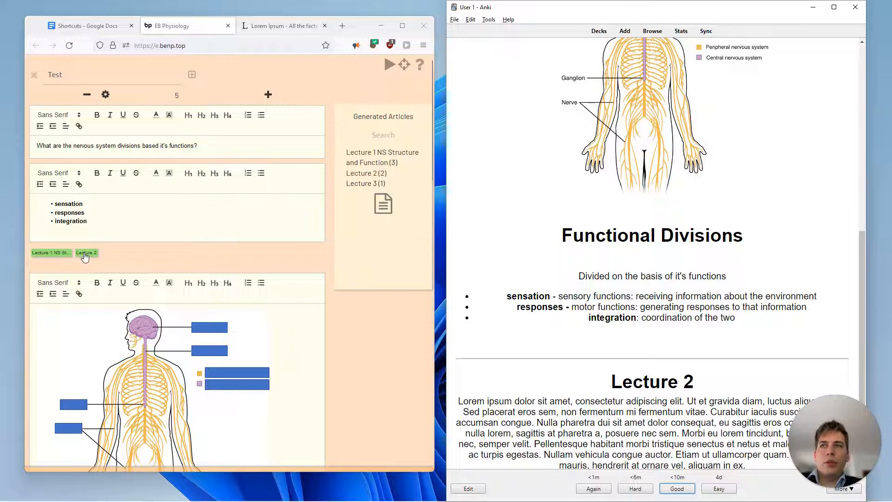
scroll(578, 364, down, 1)
scroll(581, 353, up, 7)
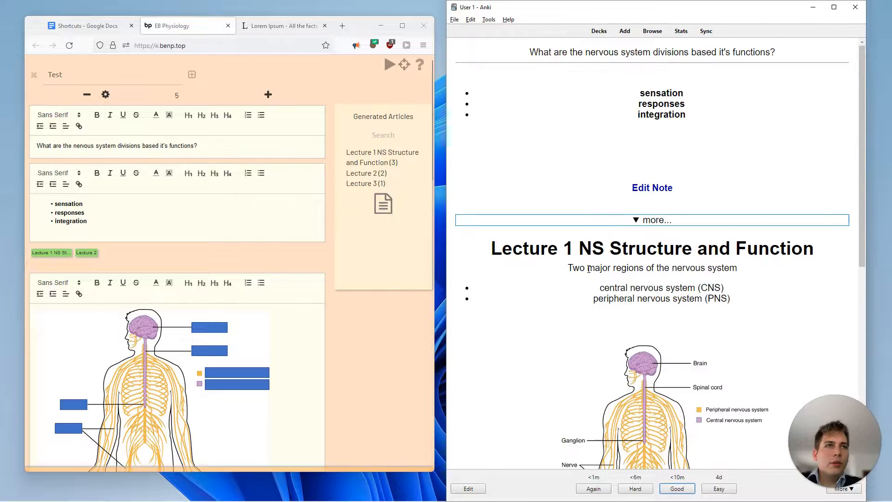
drag(492, 249, 770, 242)
click(773, 242)
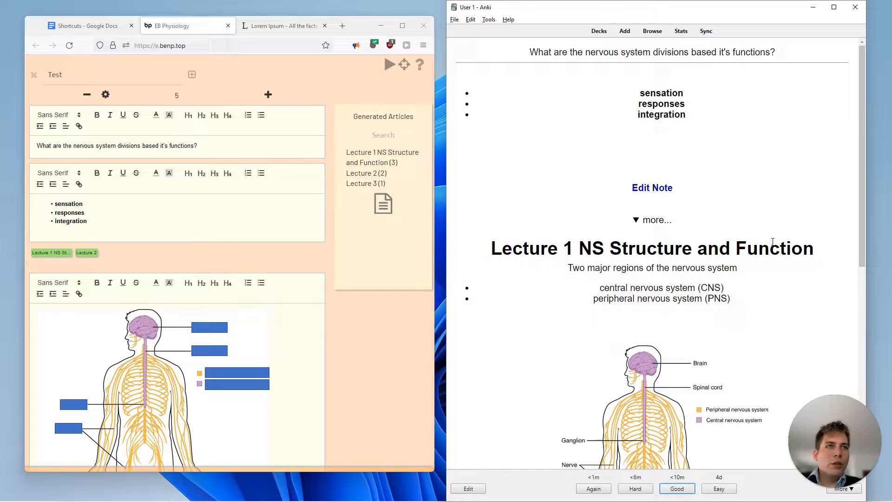
click(651, 223)
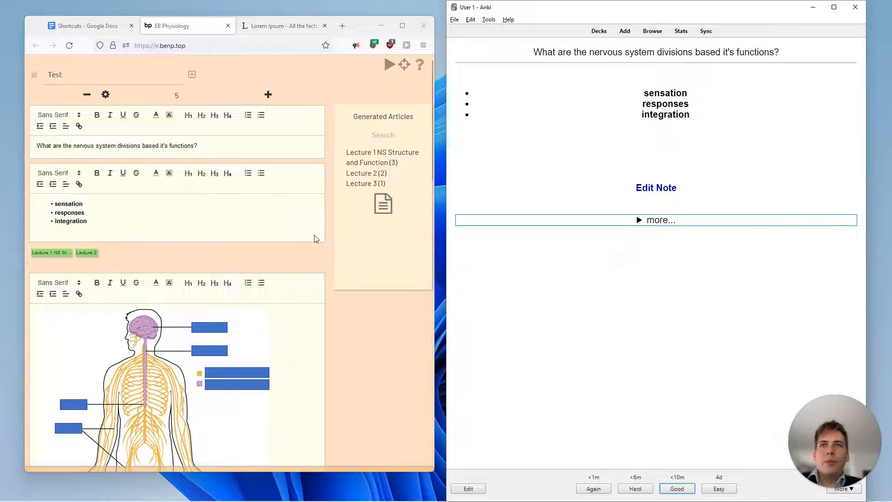
click(687, 489)
- Reveal the nervous system diagram card's answer with its related Lecture 2 article and rate the card Good
key(space)
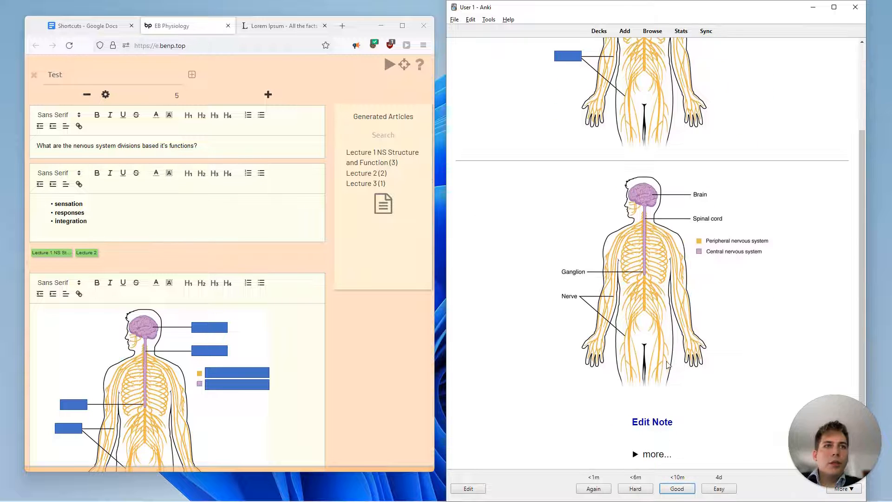
click(635, 455)
scroll(632, 432, down, 3)
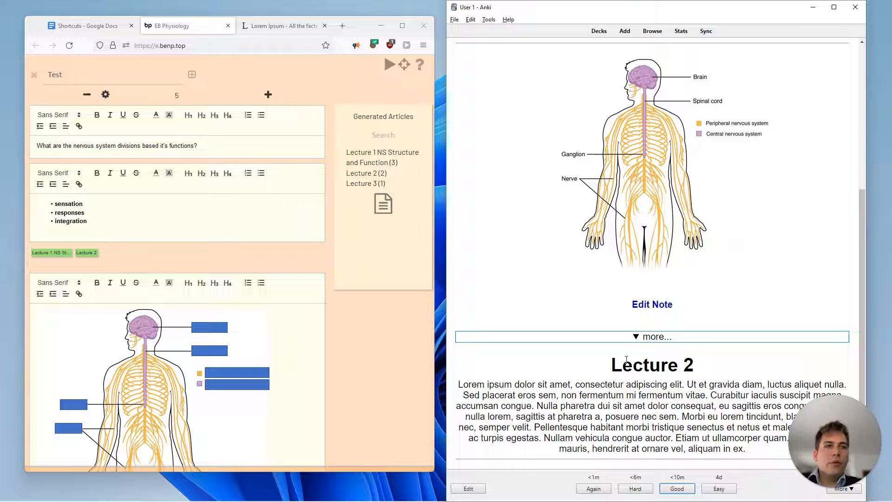
drag(611, 365, 669, 375)
click(660, 394)
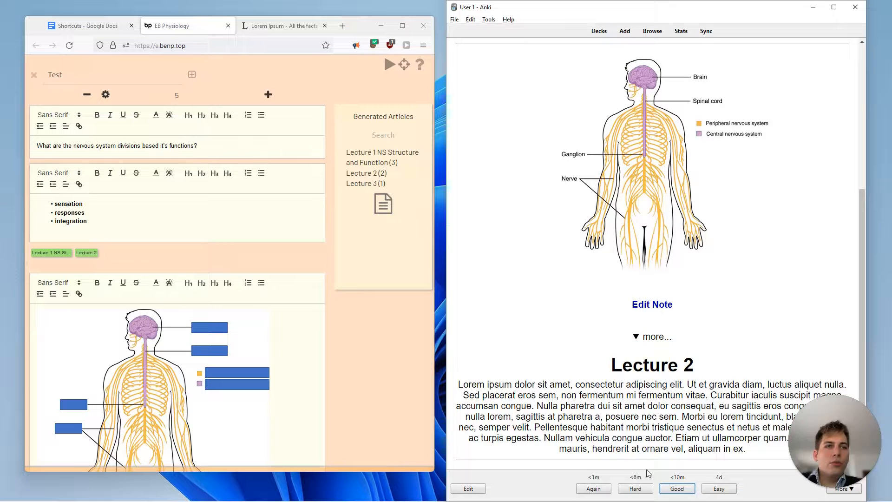
click(677, 489)
- Reveal the answer to "What are the basic parts of a neuron?" and look through the card's related articles
click(671, 489)
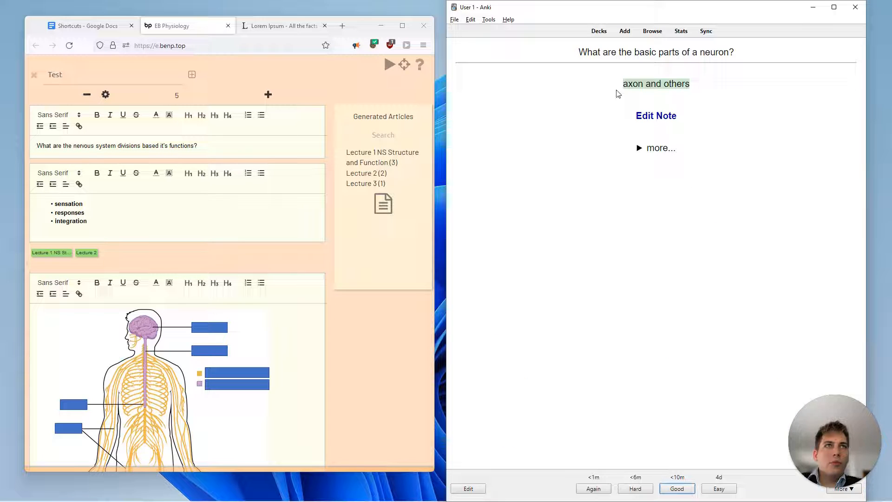
drag(650, 88, 702, 88)
click(701, 90)
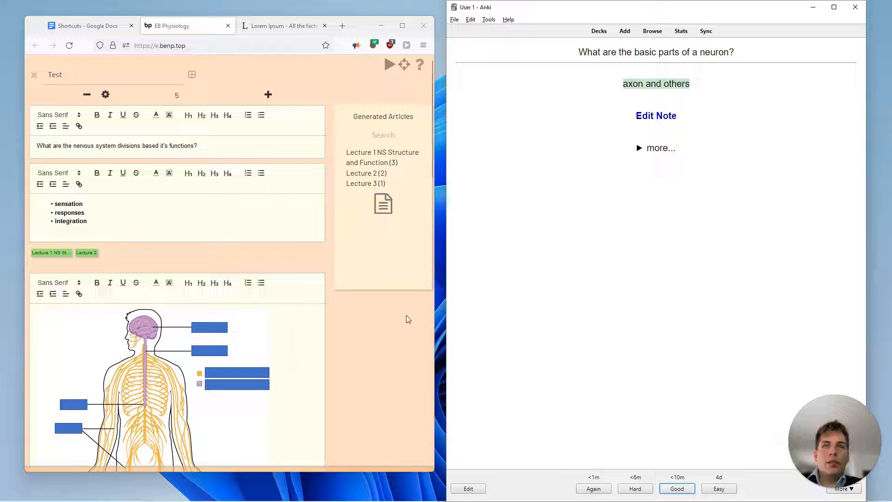
click(643, 154)
scroll(607, 271, down, 10)
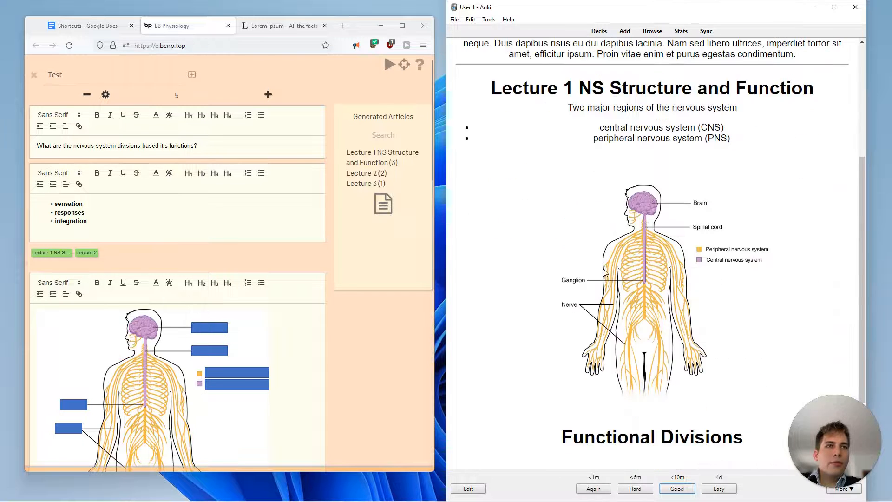
scroll(650, 446, up, 3)
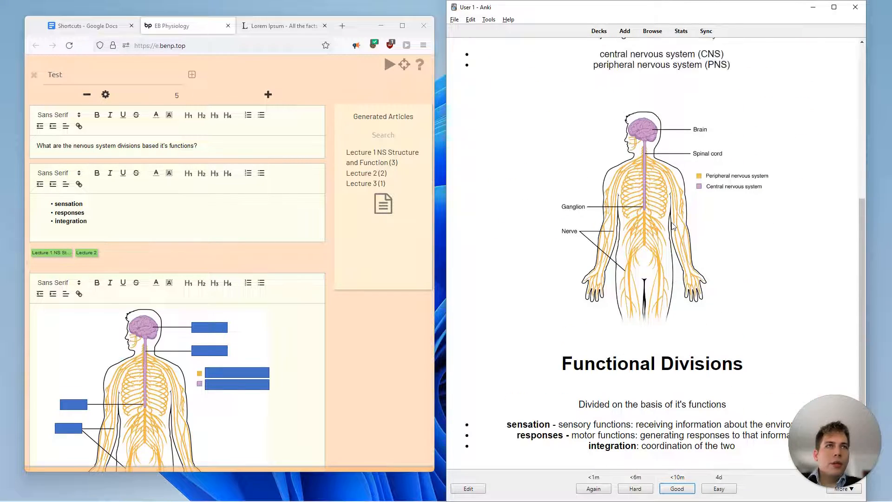
scroll(227, 262, down, 6)
scroll(227, 262, down, 3)
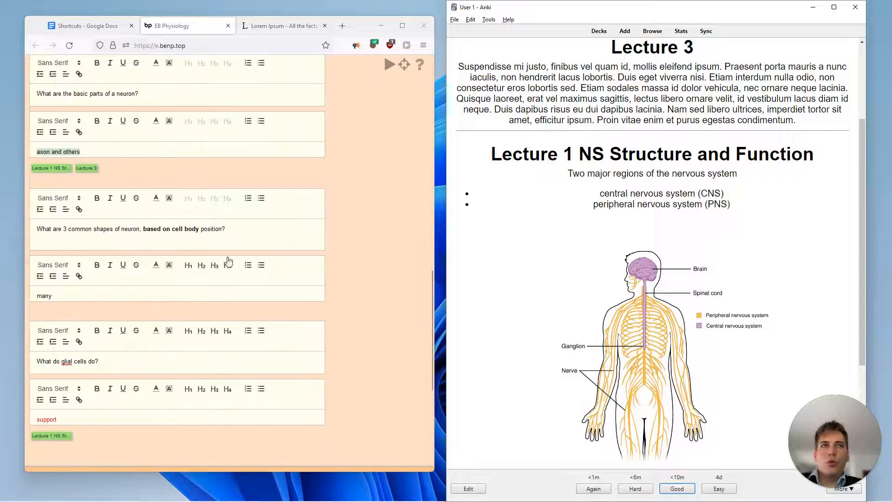
- Compare the card's Lecture 3 and Lecture 1 NS Structure and Function articles with the article tags under the same question in the browser
scroll(586, 228, up, 3)
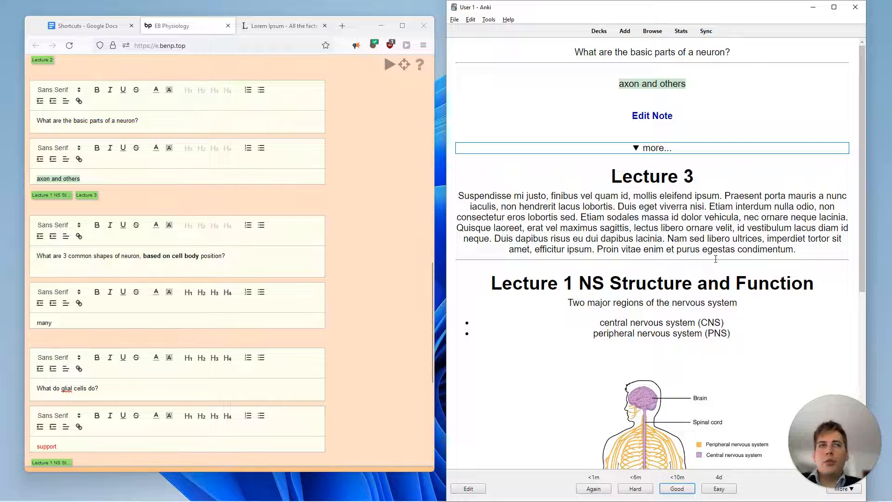
drag(592, 185, 786, 303)
click(780, 299)
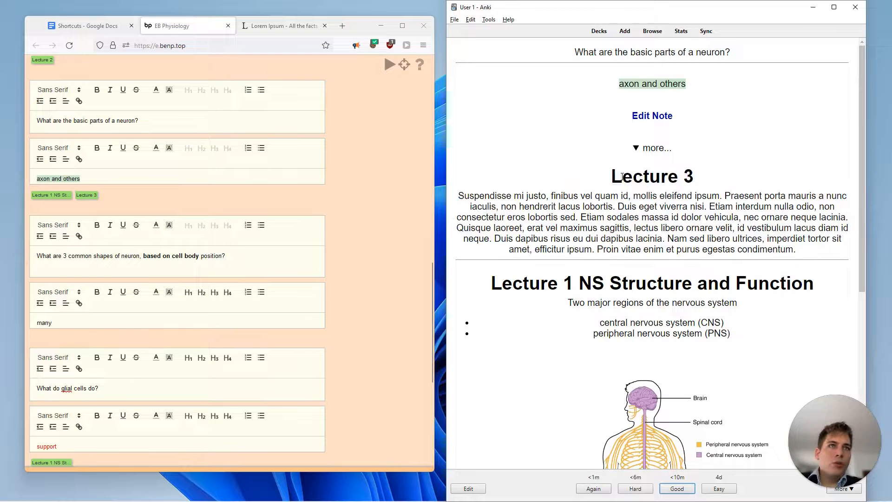
drag(622, 177, 716, 185)
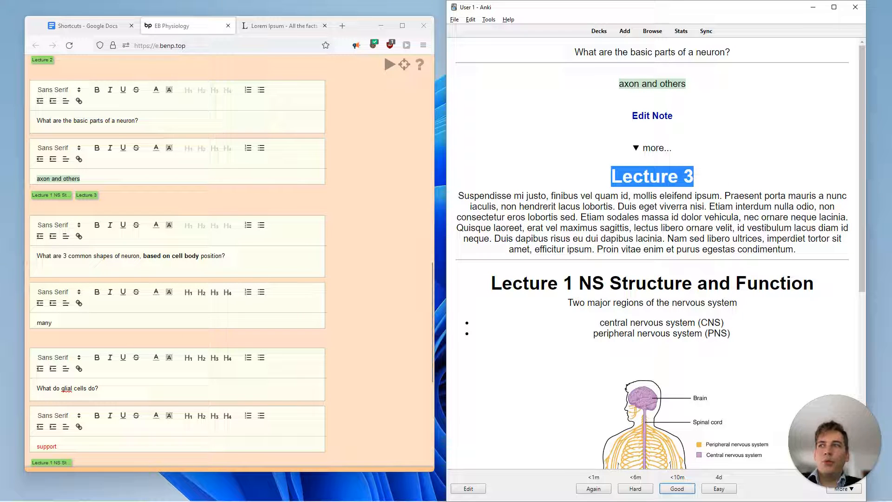
click(745, 240)
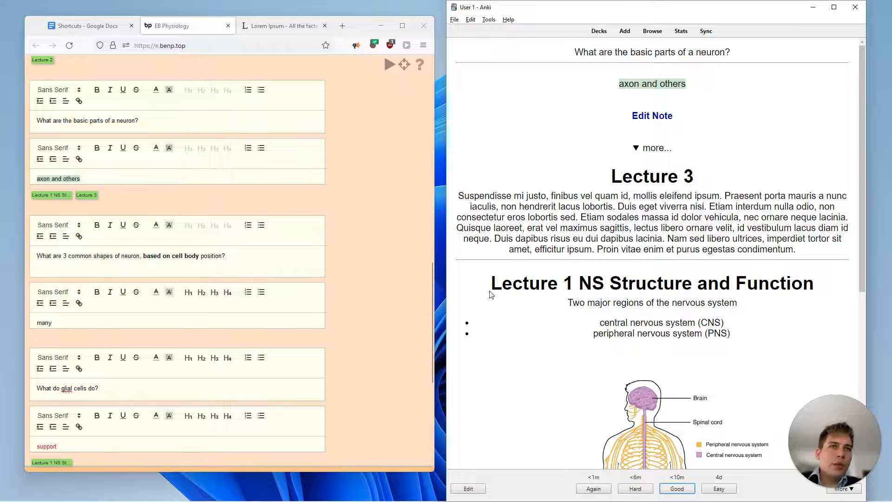
drag(491, 294, 658, 287)
click(111, 196)
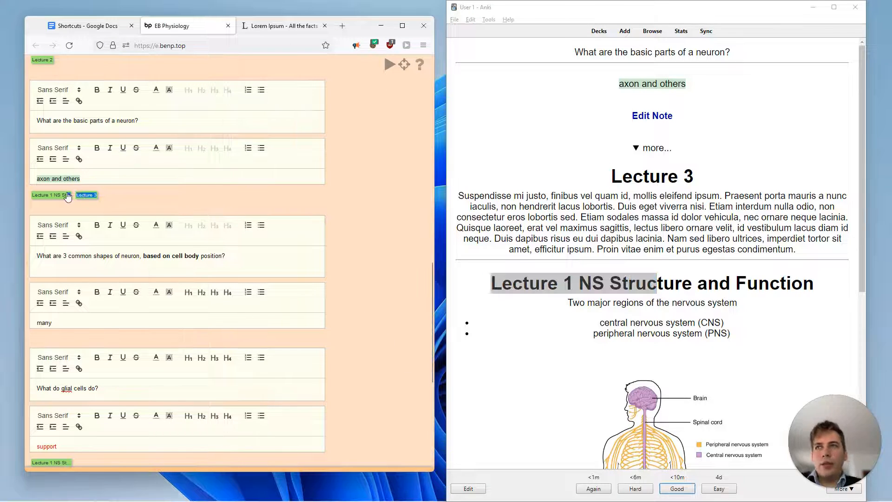
click(548, 338)
scroll(386, 252, up, 2)
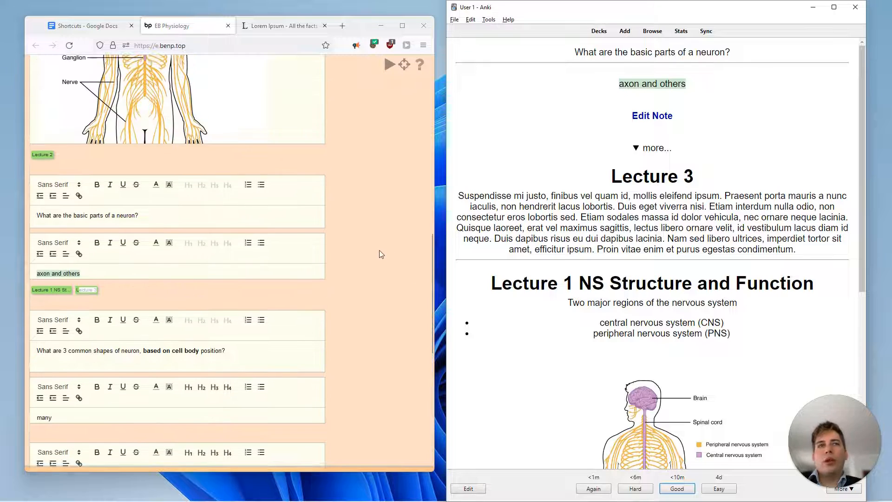
click(379, 250)
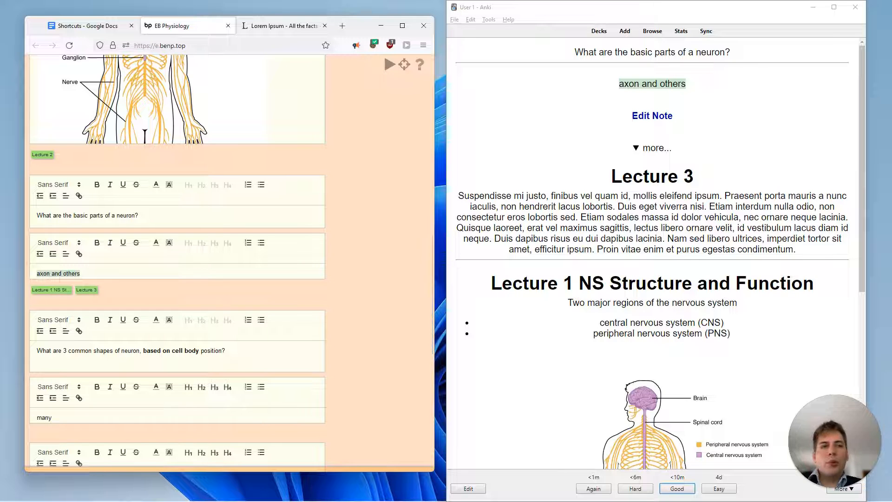
- Open the neuron parts note for editing, shrink its window and place it beside the browser to examine the fields, and close it
click(467, 488)
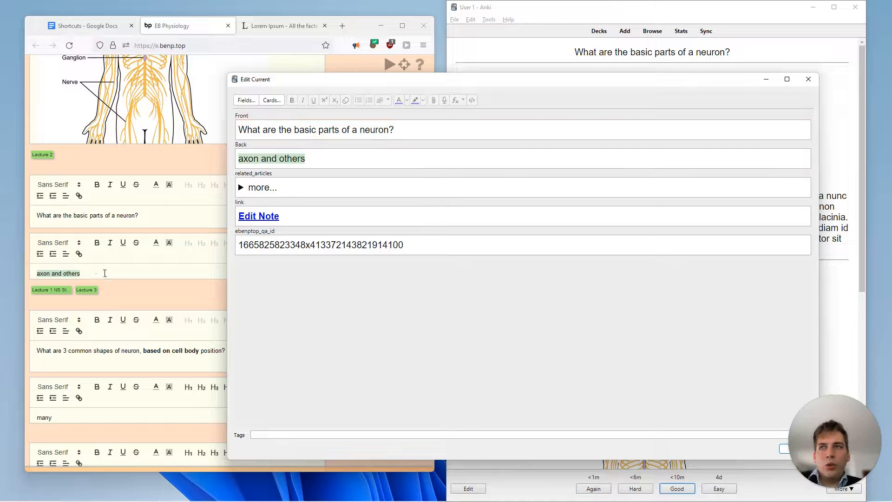
click(98, 293)
key(alt+Tab)
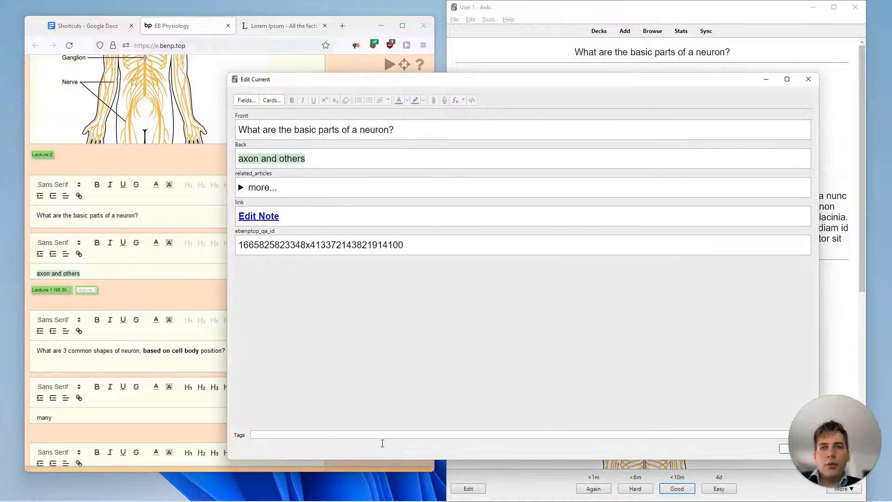
drag(524, 80, 455, 45)
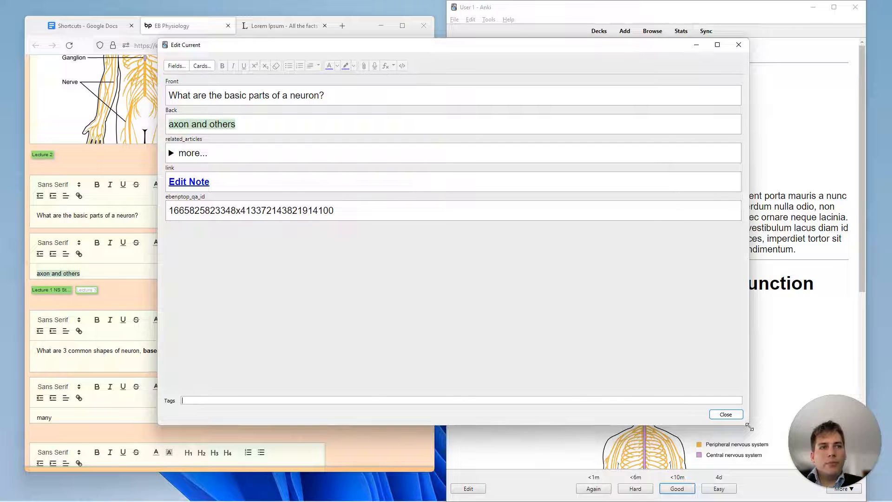
drag(749, 427, 524, 373)
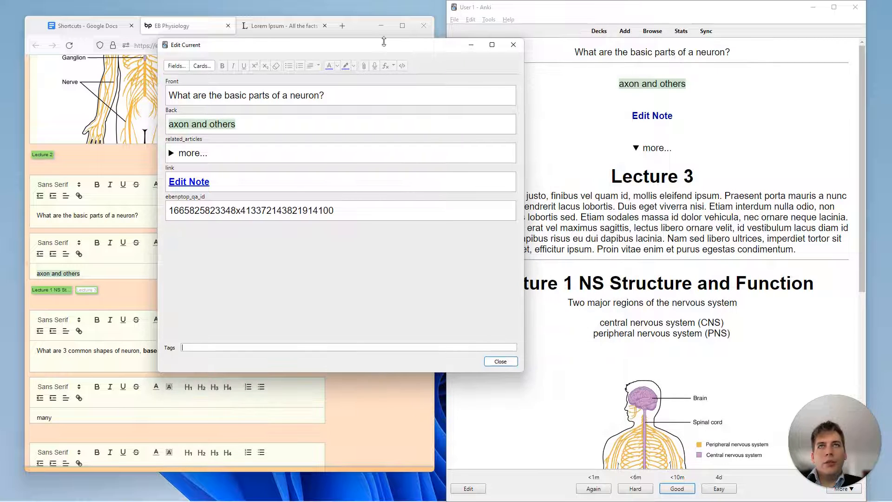
drag(383, 42, 665, 38)
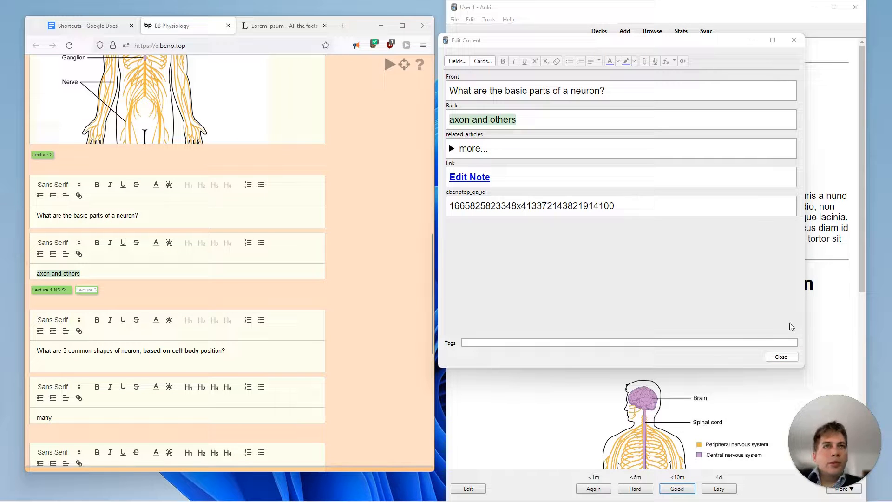
click(780, 356)
- Rate the neuron parts card Good and reveal the answer to the question about 3 common shapes of neuron
click(677, 488)
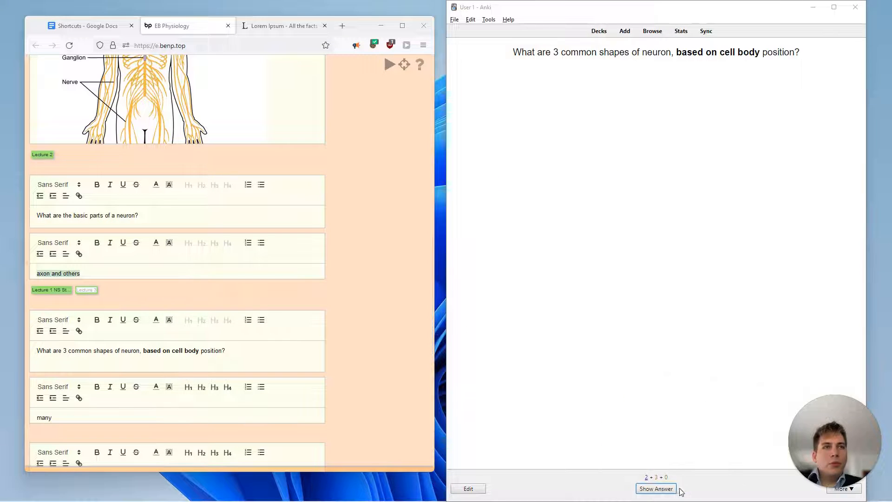
drag(521, 52, 678, 53)
click(662, 54)
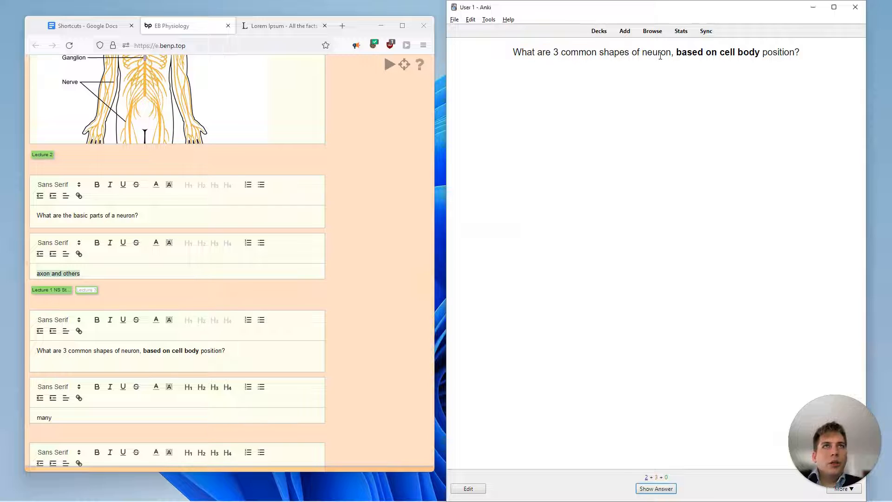
double_click(661, 53)
click(487, 181)
key(space)
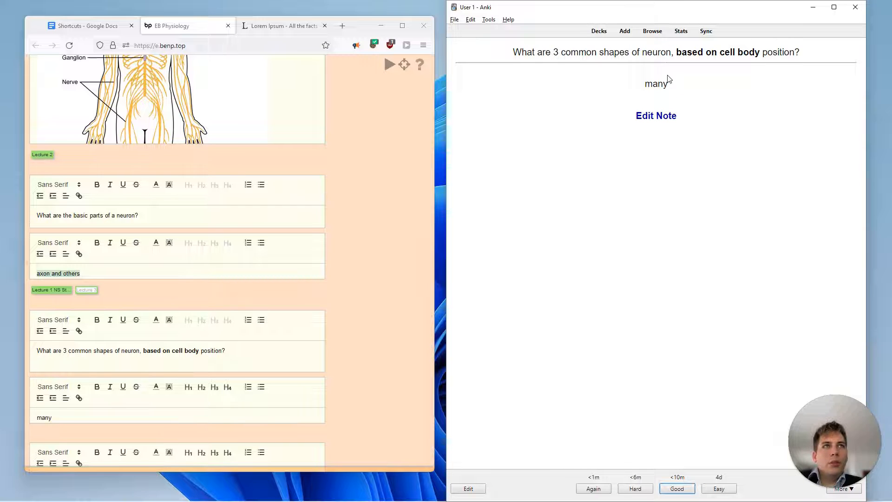
- Compare the neuron shapes card with its question in the Exambook sheet and rate the card Good
scroll(297, 234, down, 6)
scroll(304, 232, up, 3)
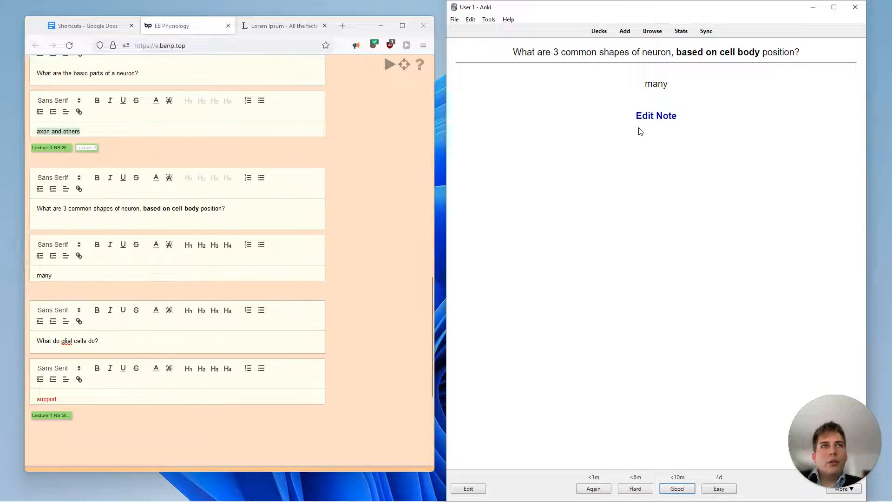
click(113, 149)
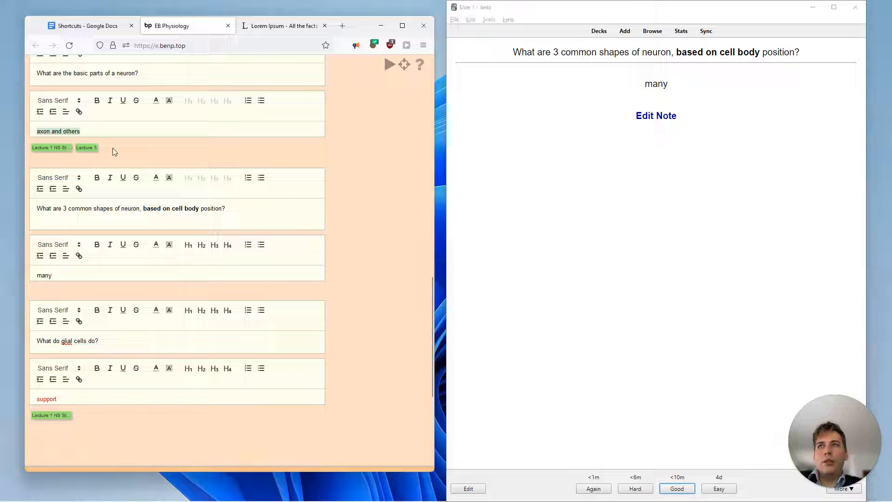
click(676, 487)
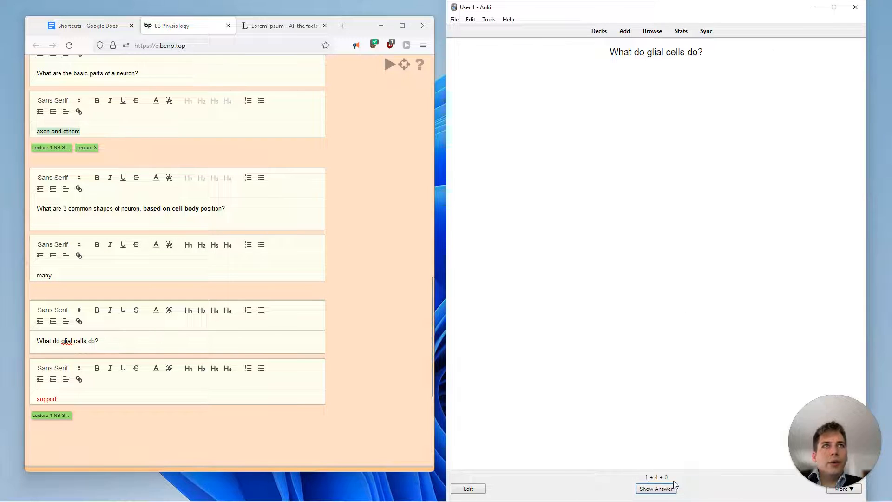
- Reveal the answer on the glial cells card and expand its related Lecture 1 NS Structure and Function article to examine it
click(675, 486)
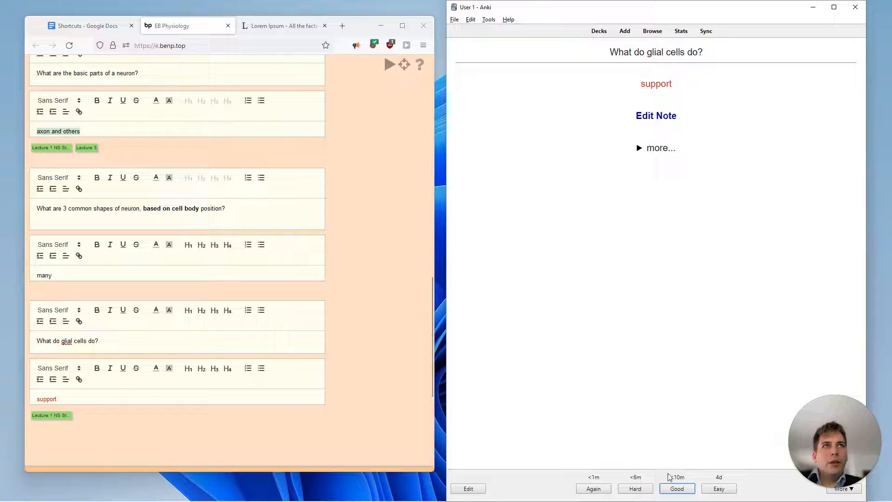
click(597, 131)
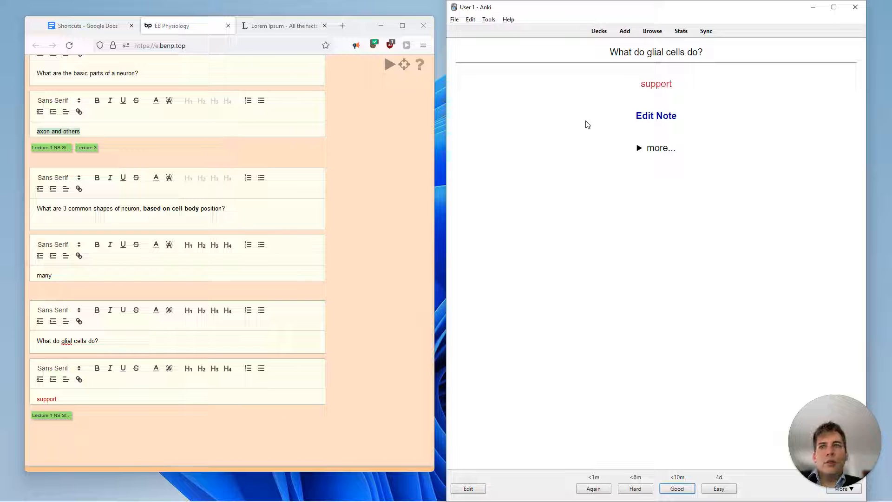
click(639, 149)
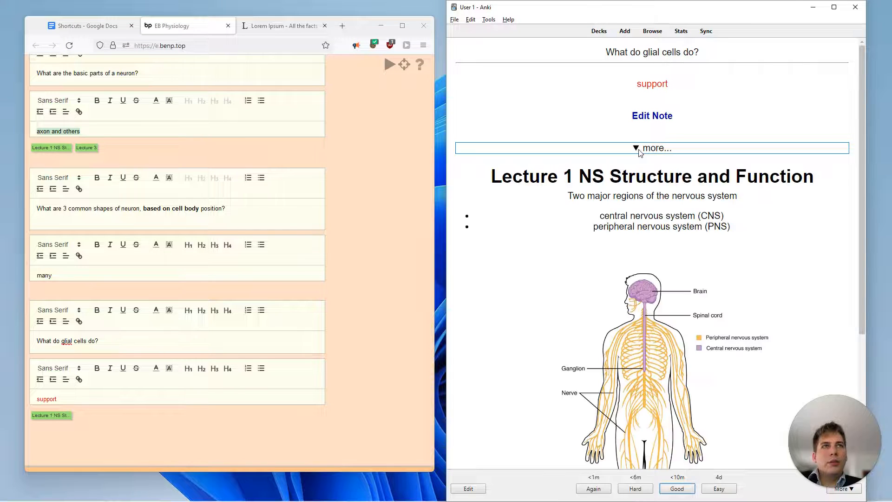
drag(491, 168, 762, 195)
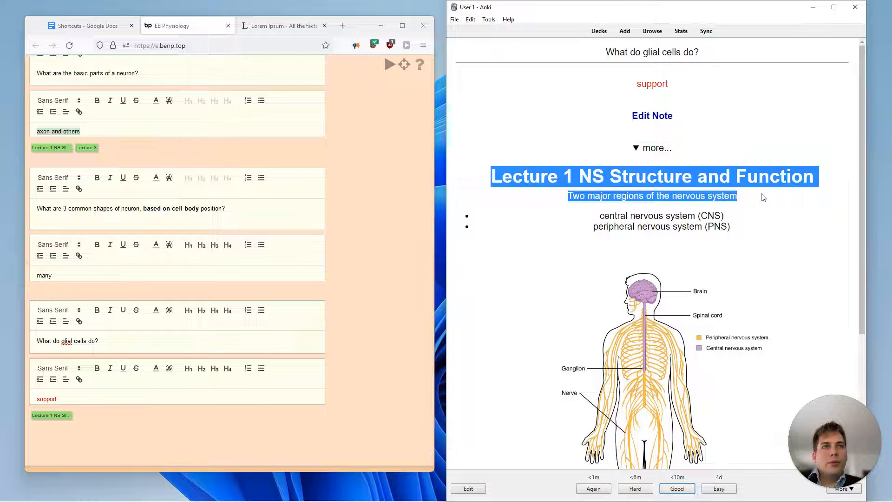
click(716, 313)
scroll(714, 312, down, 4)
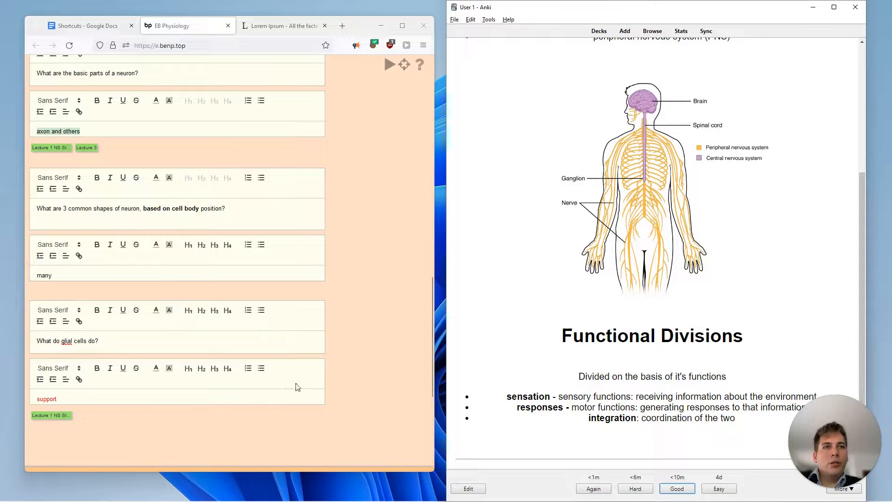
- Open the Lecture 1 article tagged under the glial cells question in the browser and compare its title and content with the card's
click(44, 415)
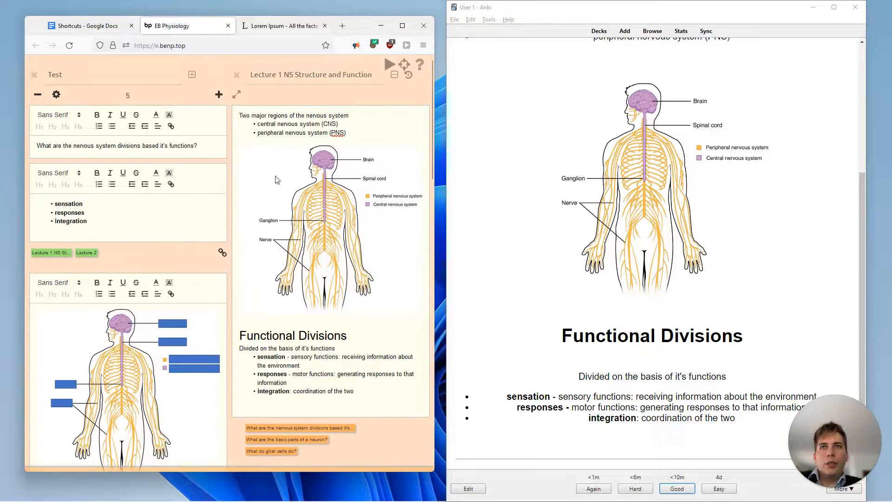
drag(255, 75, 358, 75)
scroll(606, 160, up, 3)
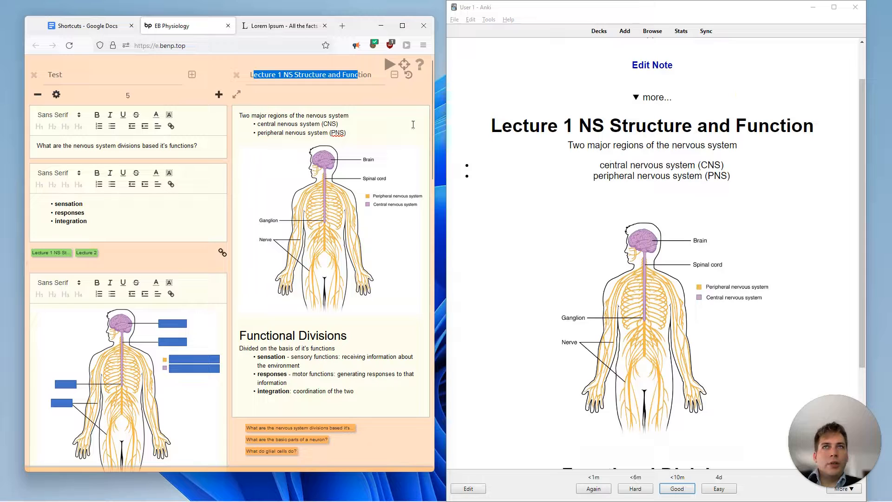
click(341, 100)
click(527, 117)
scroll(623, 300, down, 3)
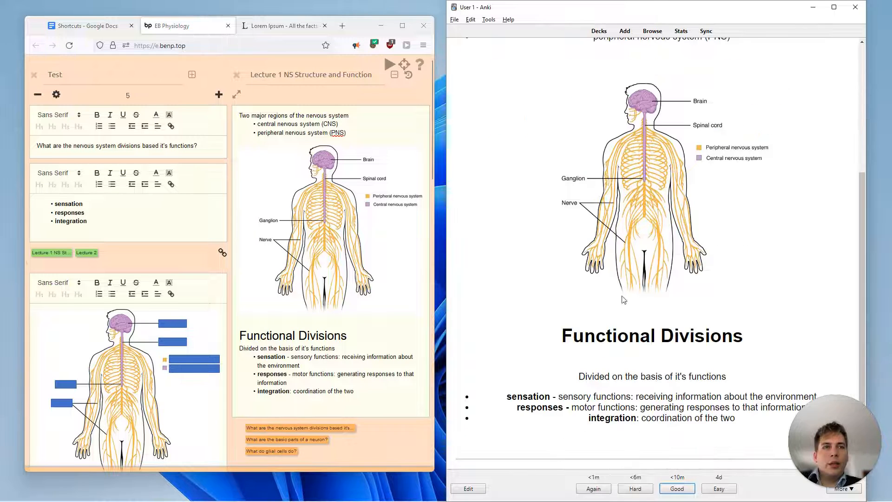
- Underline the Functional Divisions heading in the browser's Lecture 1 NS Structure and Function article
triple_click(250, 332)
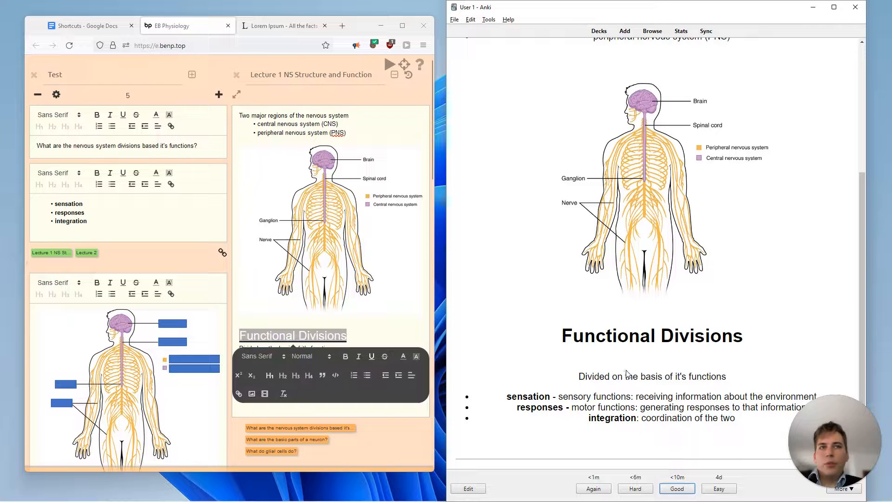
click(365, 322)
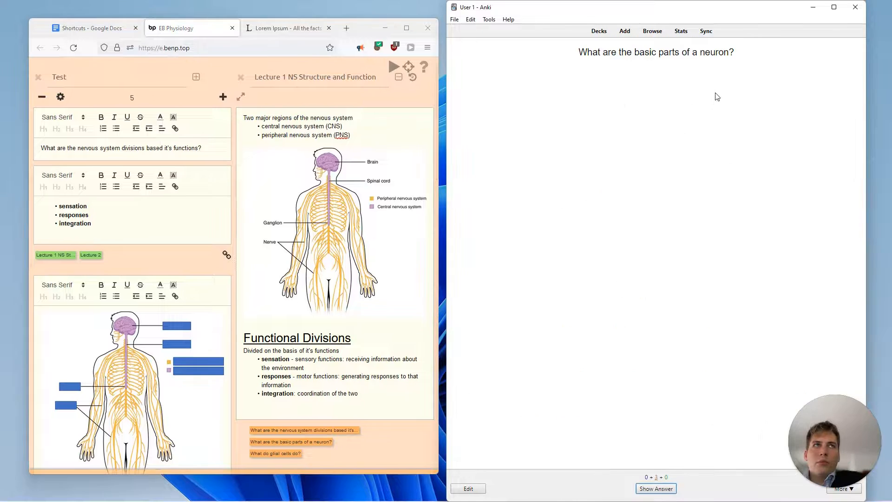
- Reveal the answer on the neuron parts card, briefly expand its related articles, and follow its Edit Note link to the browser
key(space)
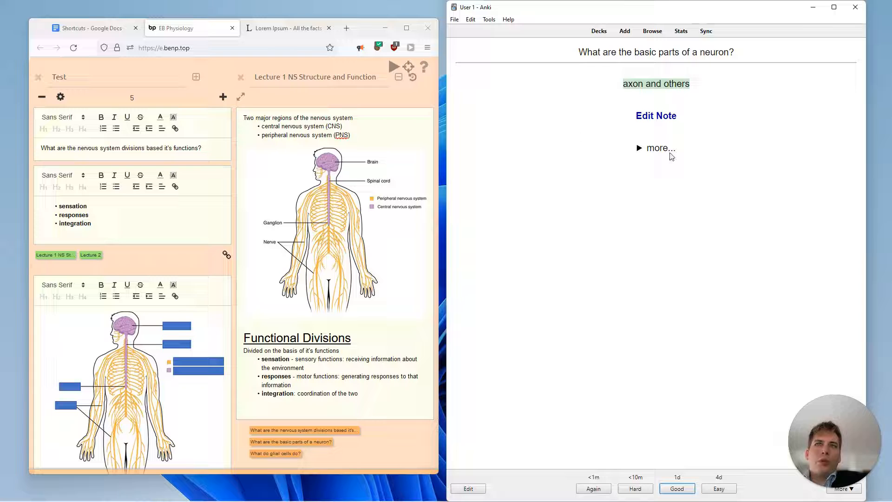
click(638, 148)
click(637, 149)
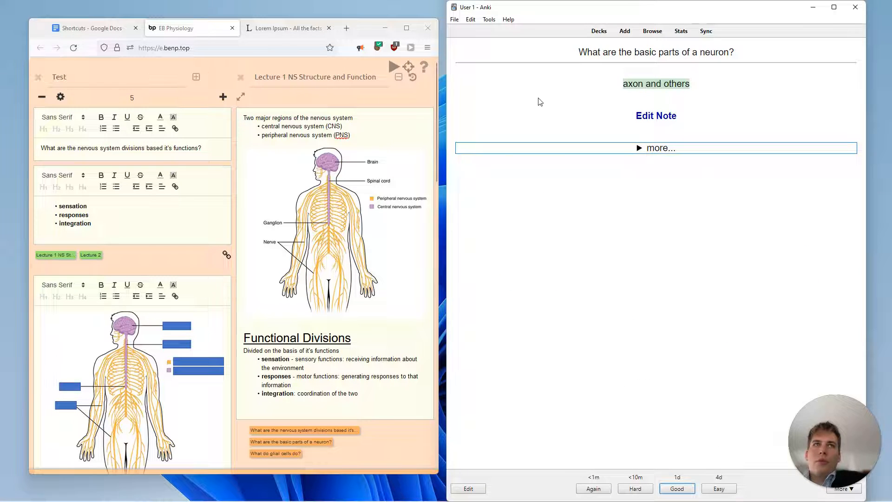
click(637, 117)
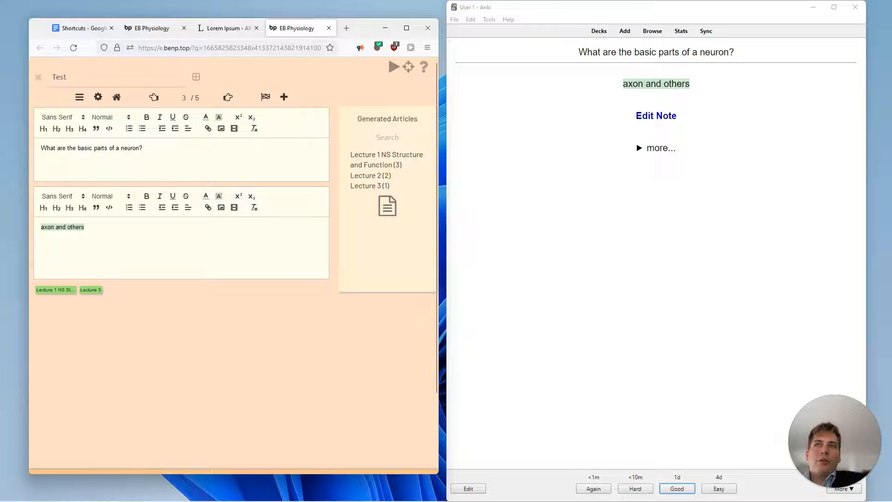
- Adjust the browser window and compare the question opened in Exambook with the neuron parts card and its Edit Note link
mouse_move(366, 28)
mouse_down()
mouse_move(349, 35)
mouse_move(368, 19)
mouse_up()
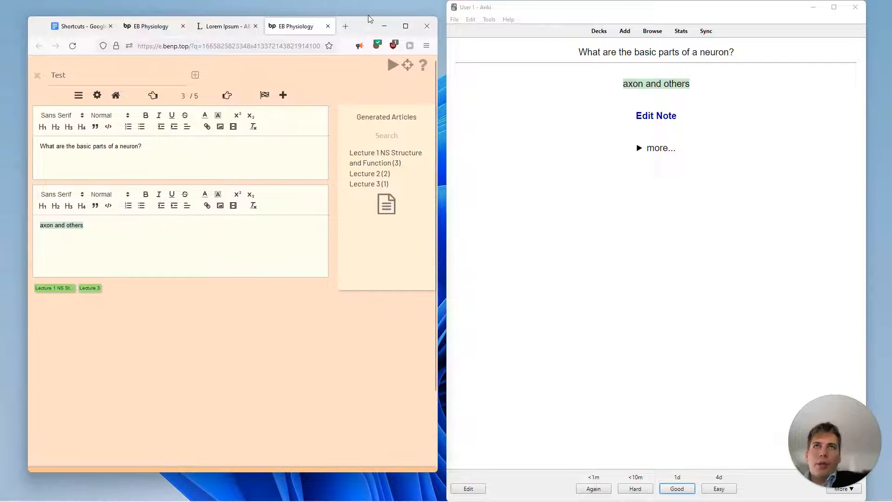
double_click(366, 18)
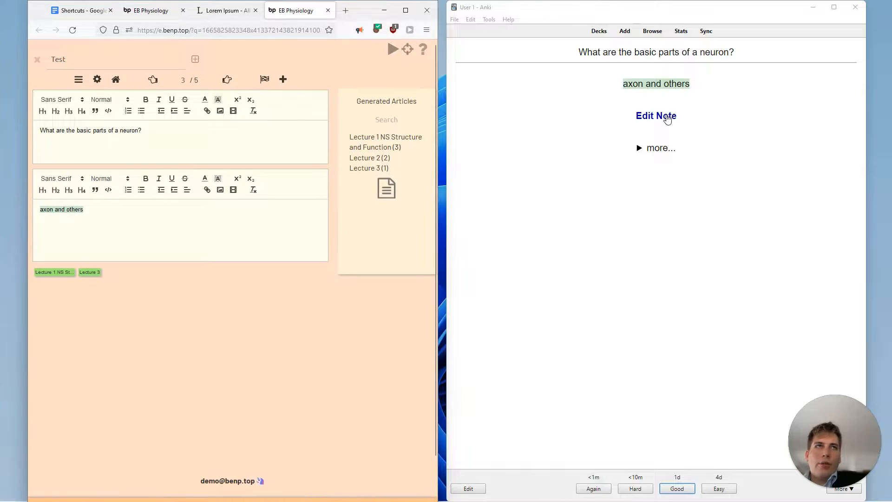
triple_click(667, 119)
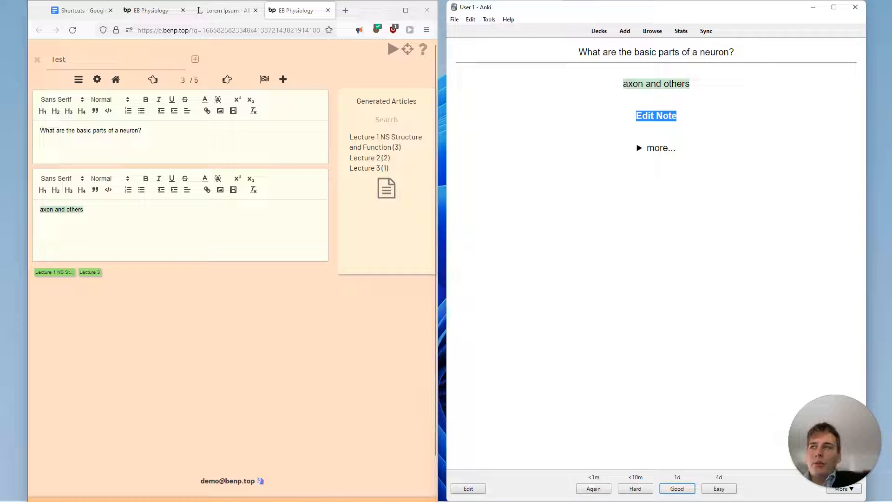
click(721, 233)
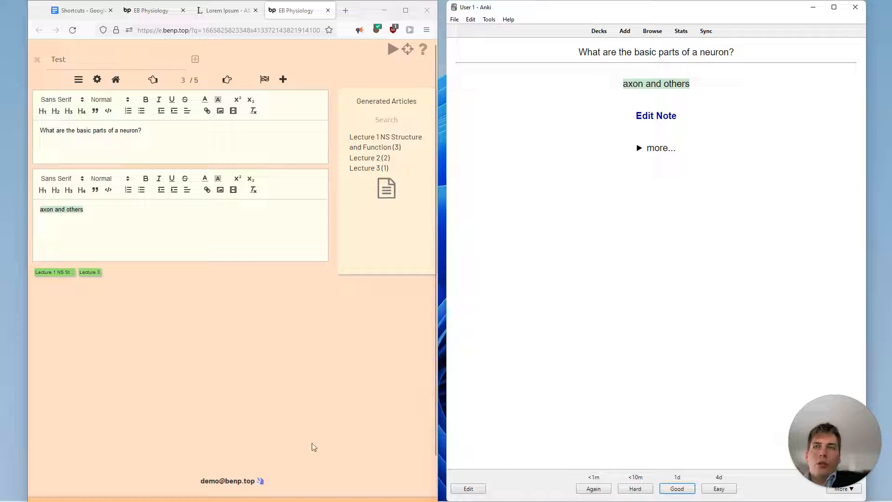
drag(701, 132, 704, 123)
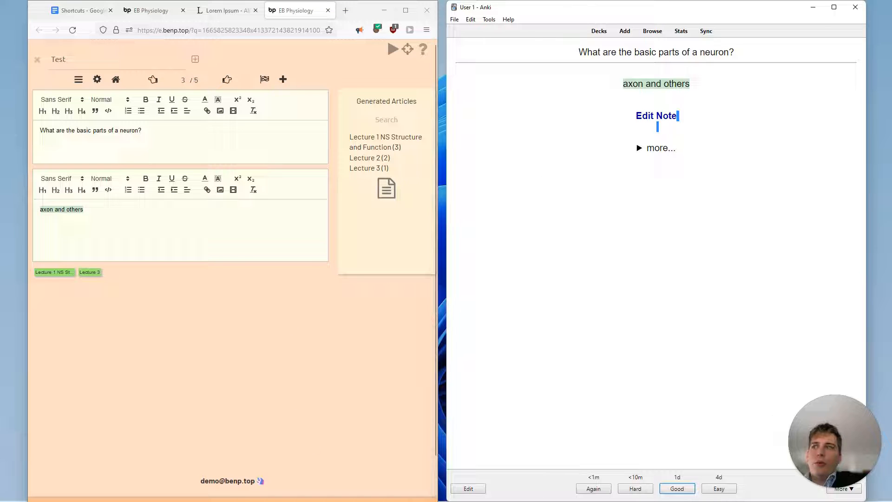
click(272, 120)
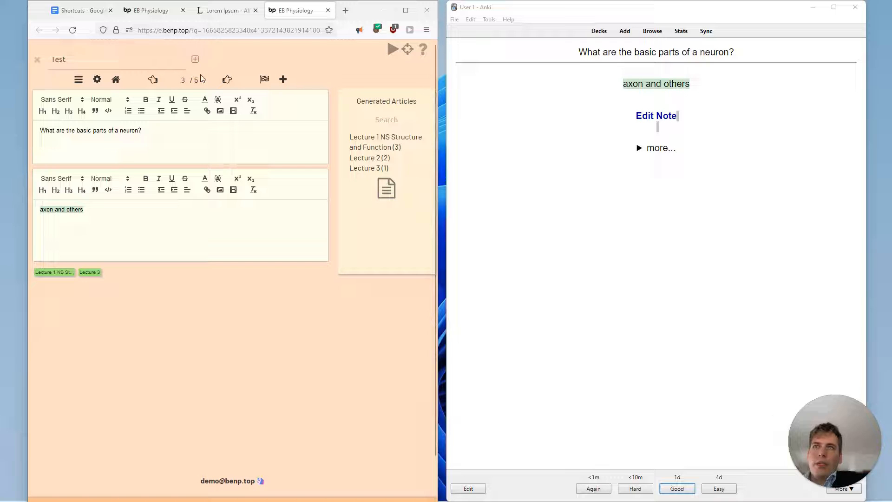
click(325, 397)
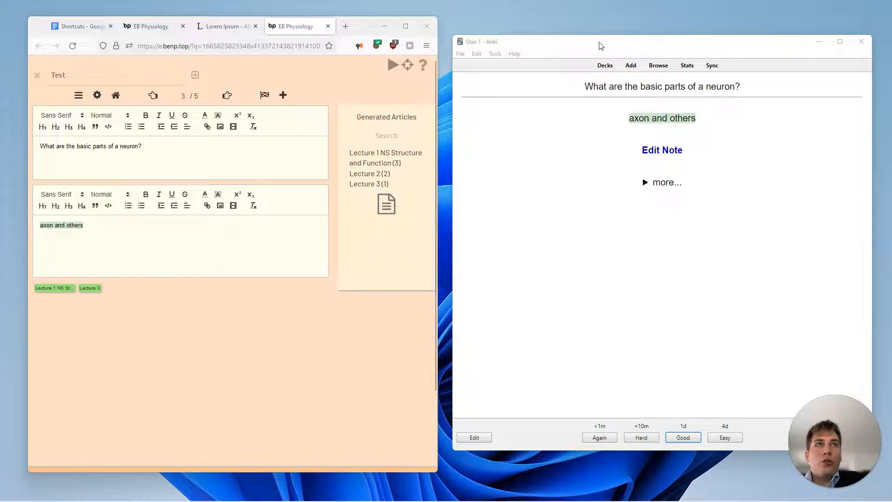
- Clear the stored Exambook login data in Anki and acknowledge the message
mouse_move(596, 43)
mouse_down()
mouse_move(593, 61)
mouse_move(602, 53)
mouse_up()
click(495, 61)
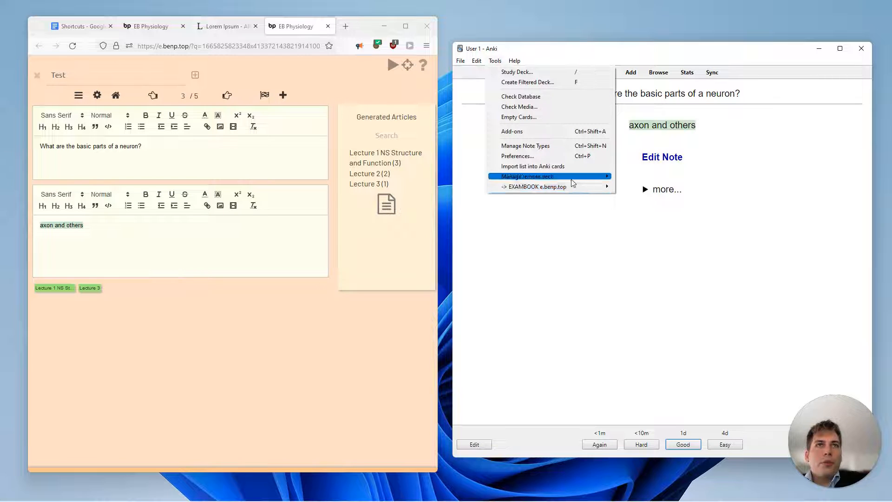
mouse_move(571, 187)
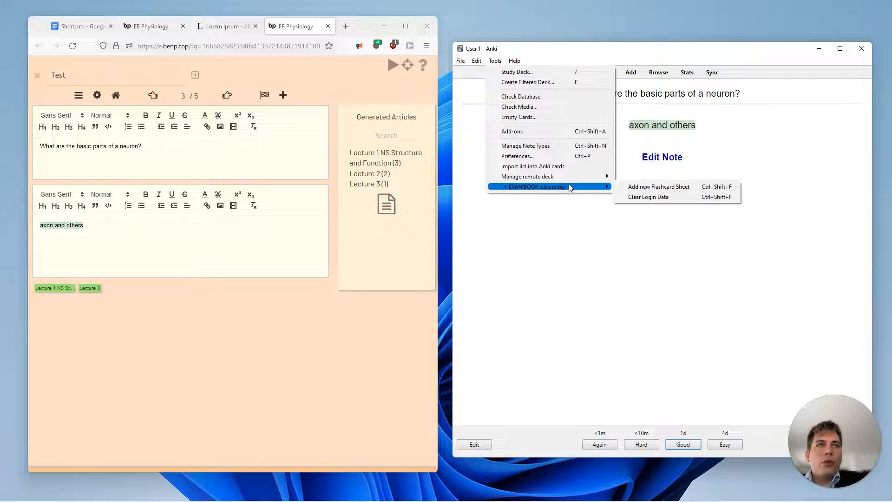
click(657, 198)
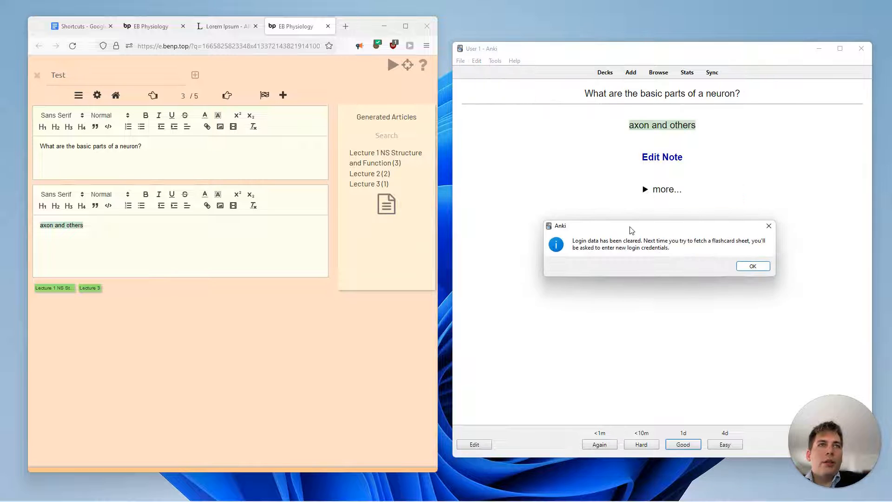
click(749, 265)
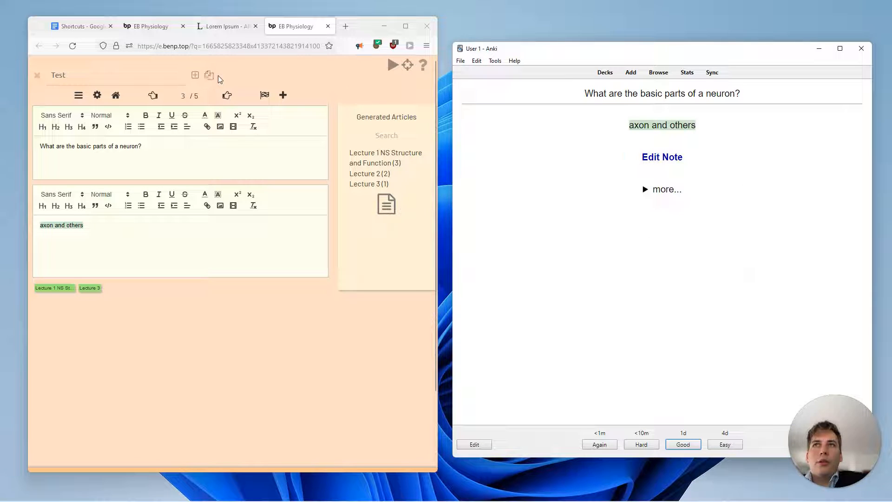
- Start adding a new Exambook flashcard sheet in Anki and return to the neuron parts question in the browser
click(495, 60)
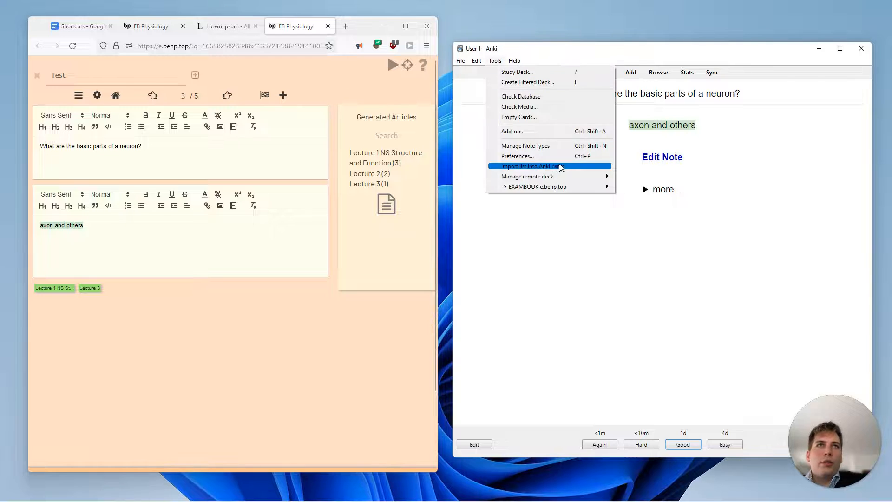
mouse_move(606, 186)
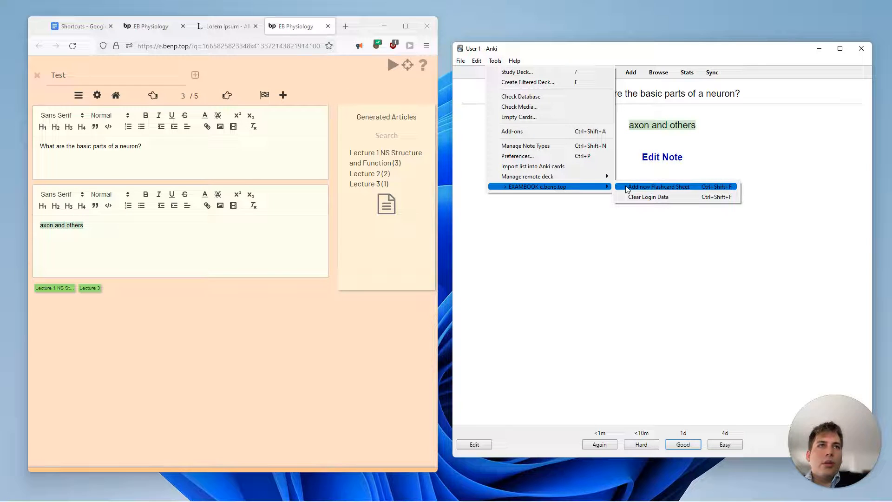
click(627, 188)
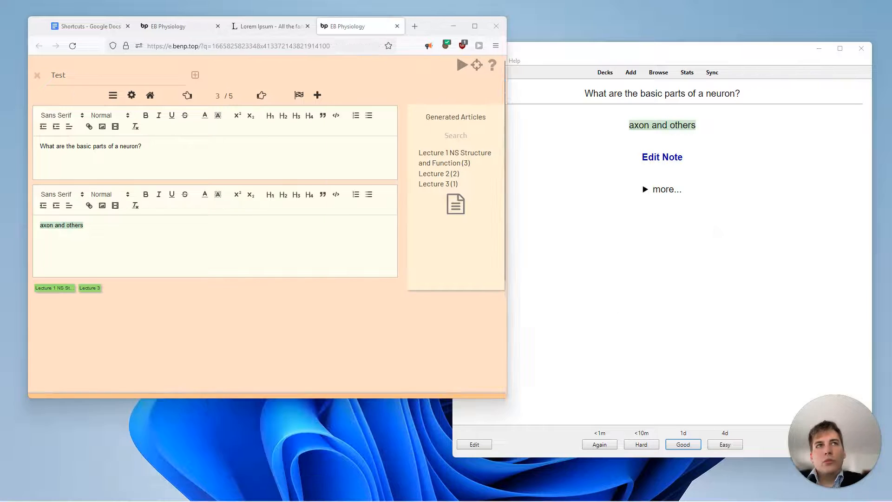
click(621, 332)
click(324, 343)
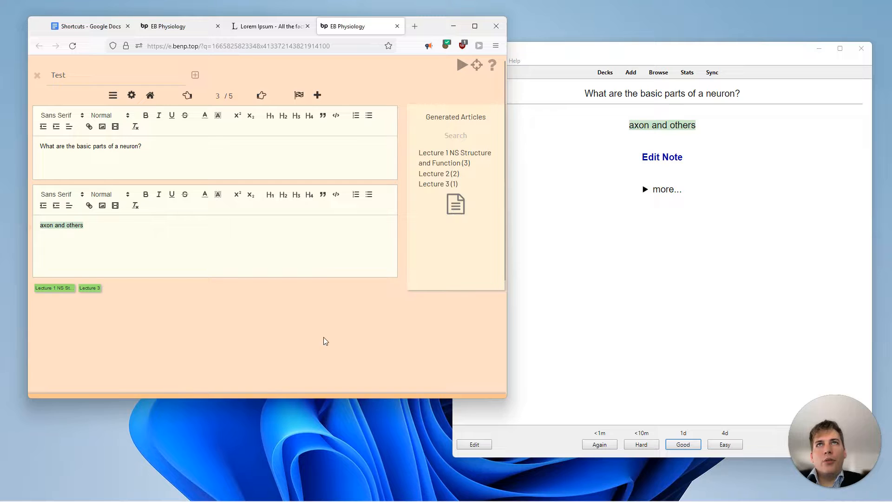